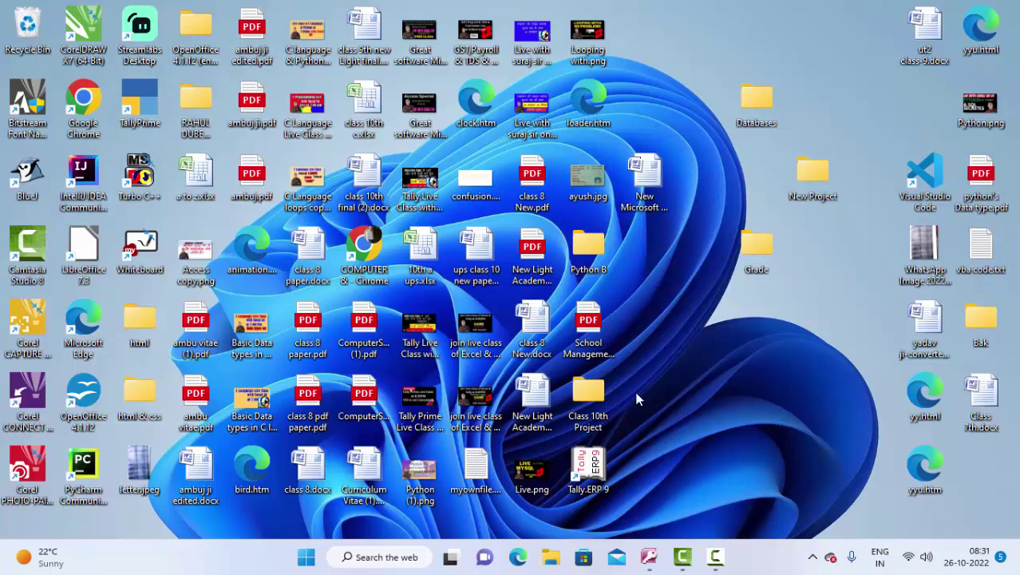
Step: Refresh the desktop and switch to the Microsoft Access window with Table1 in Design View
right_click(664, 254)
left_click(717, 315)
left_click(650, 557)
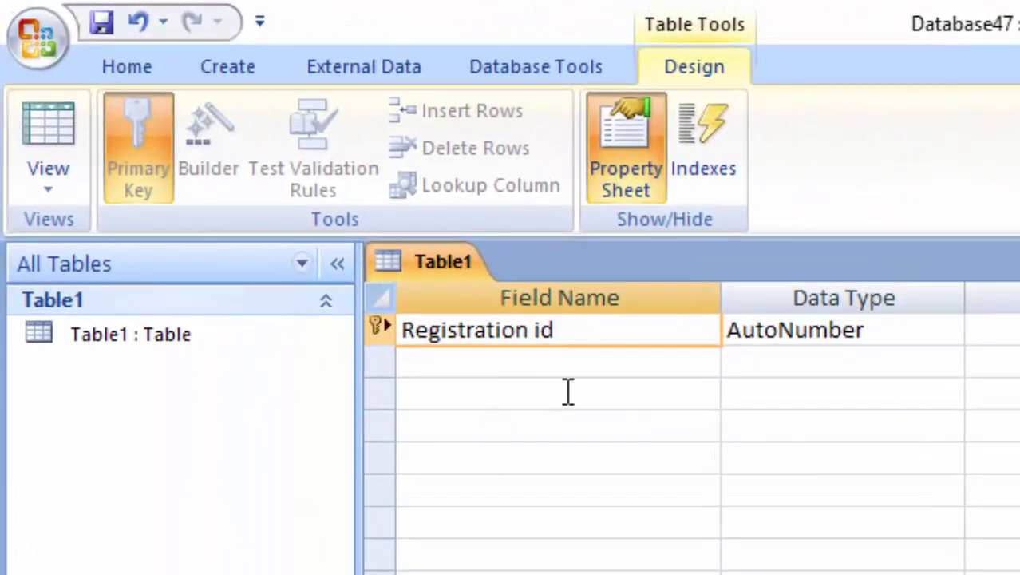
Step: Examine the Field Size options available for the Registration id AutoNumber field
left_click(579, 361)
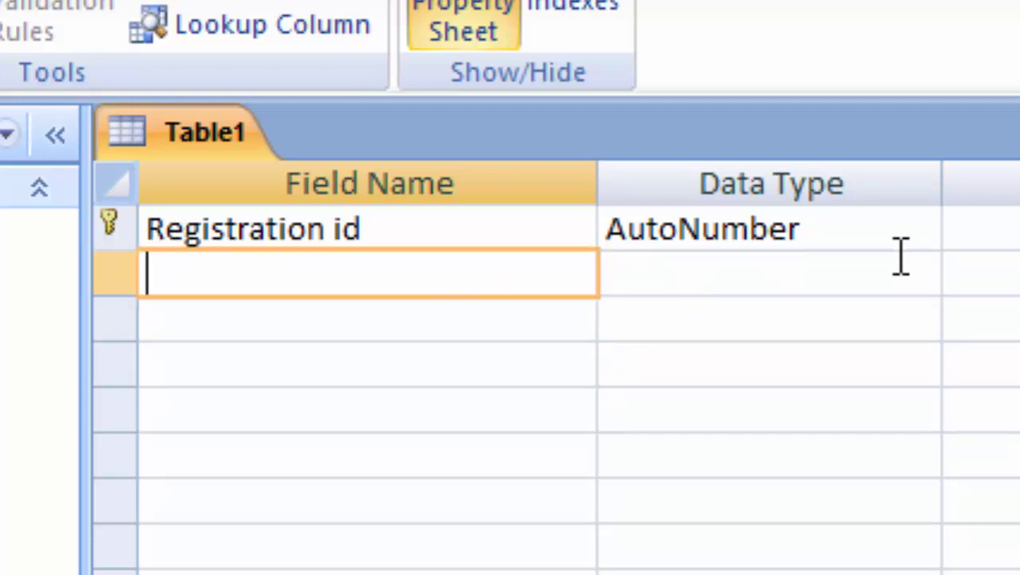
left_click(846, 234)
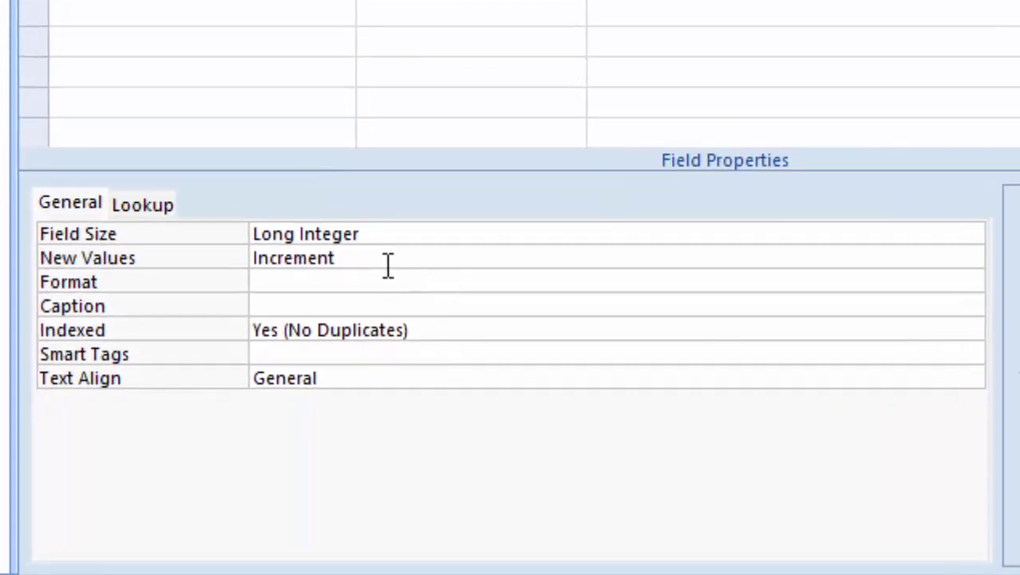
left_click(456, 231)
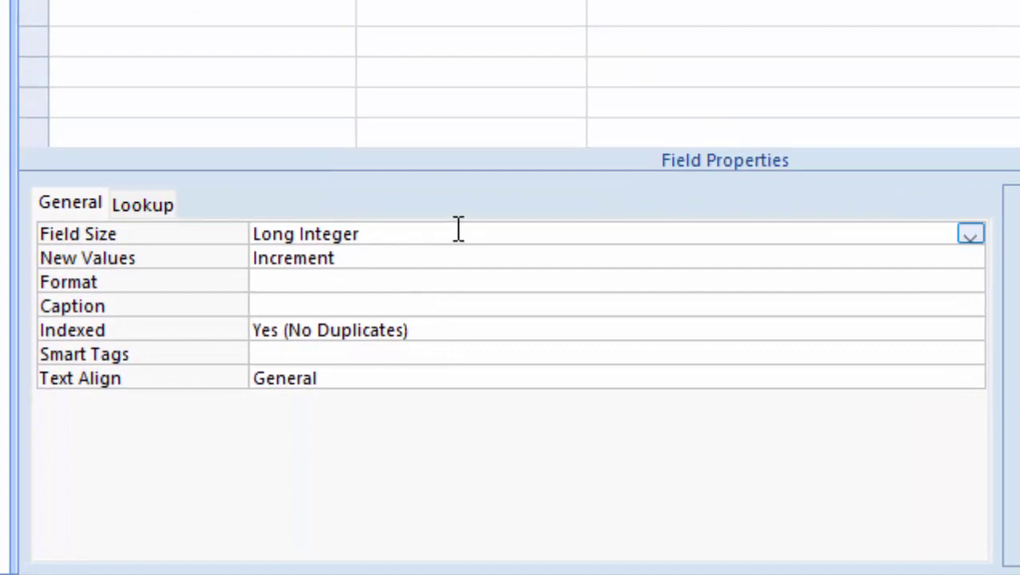
left_click(972, 237)
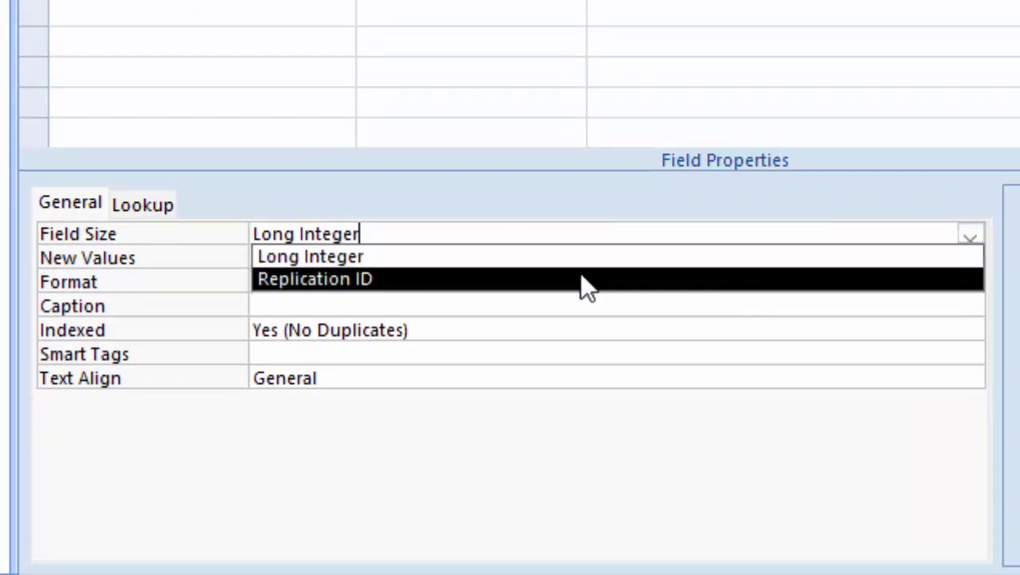
left_click(696, 322)
Step: Set the New Values property of the Registration id field to Increment
left_click(518, 257)
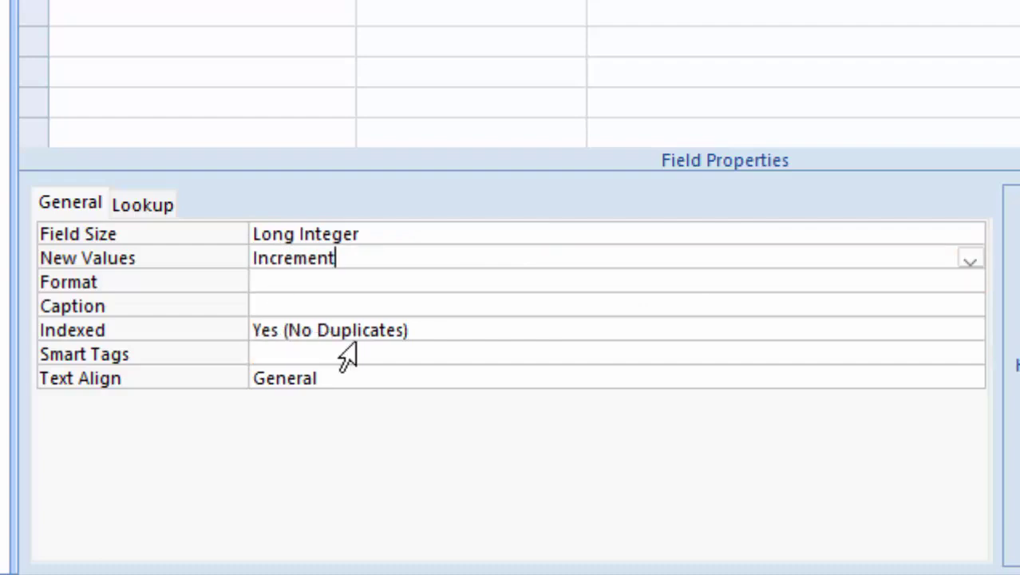
left_click(970, 259)
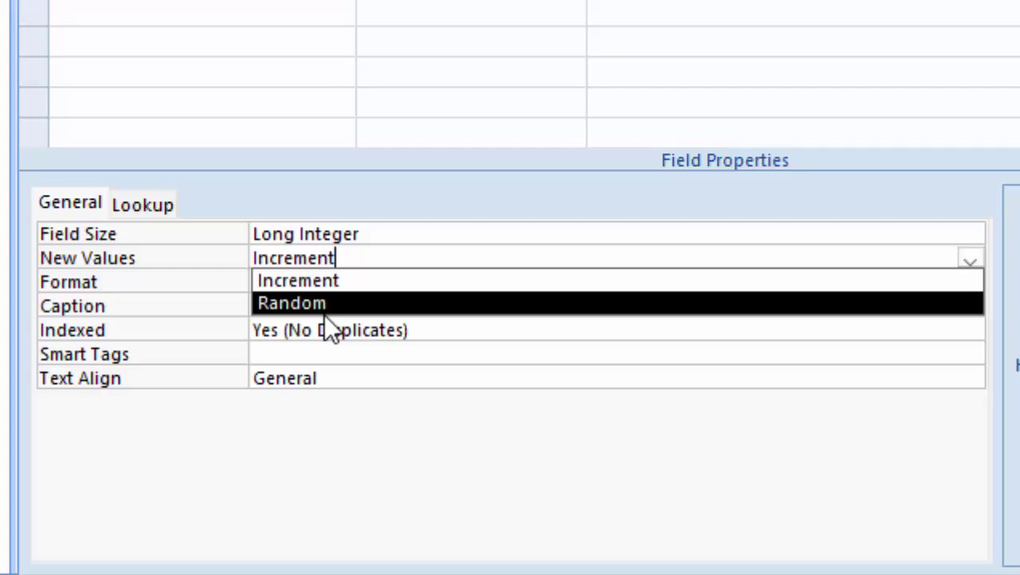
left_click(380, 280)
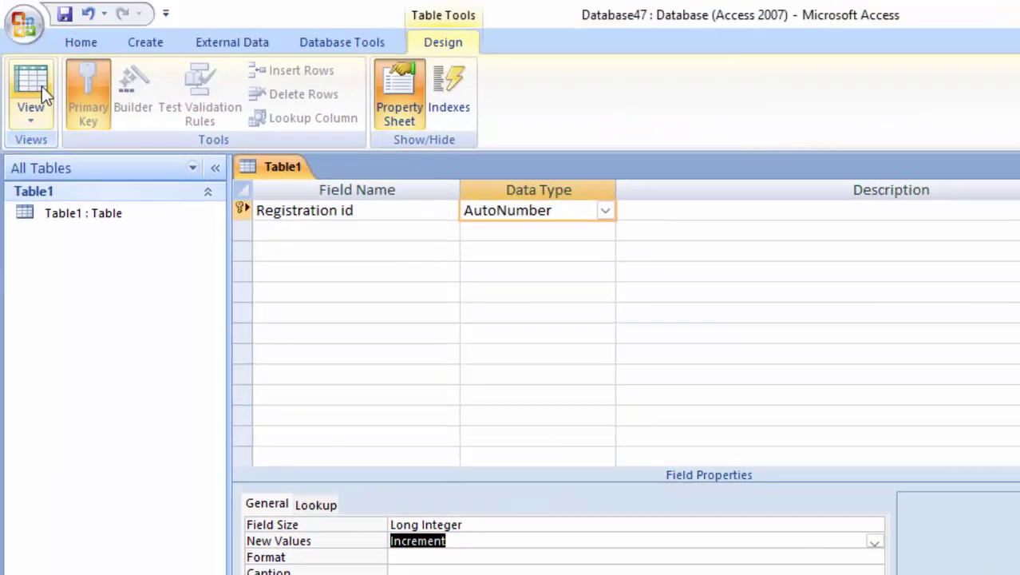
Step: Save Table1 while switching to Datasheet View, and widen the Registration id column to fit its full heading
left_click(42, 86)
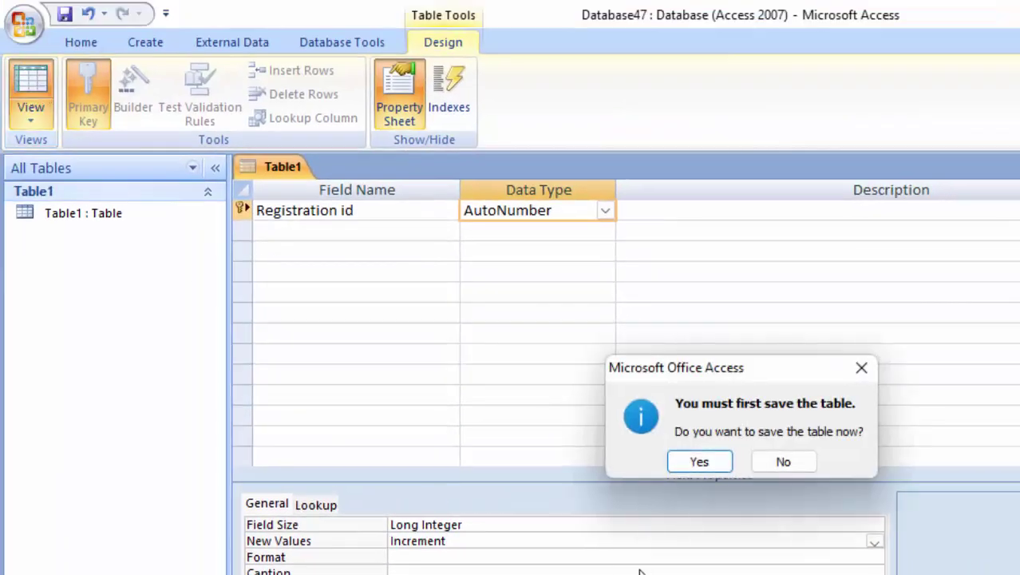
left_click(715, 461)
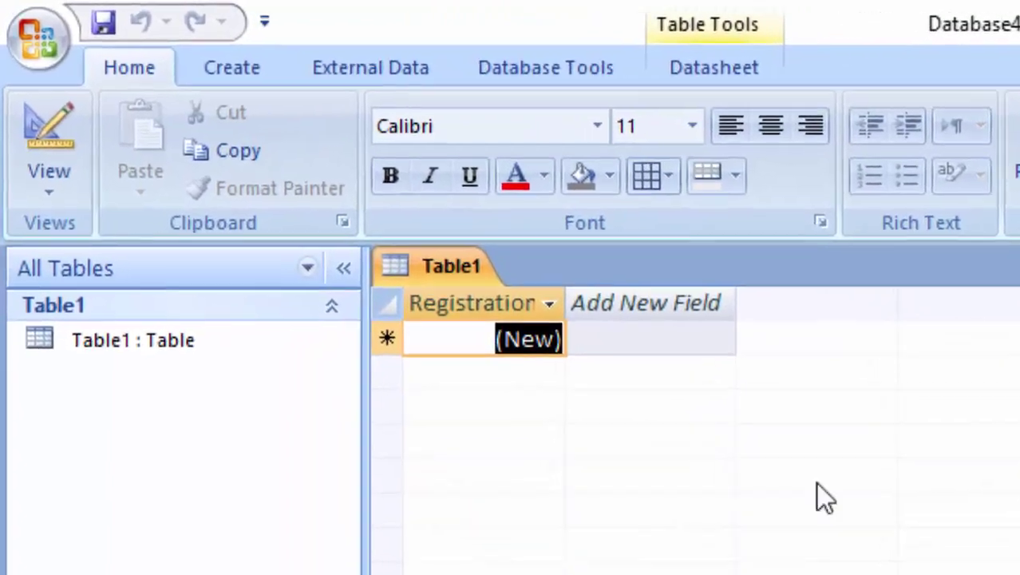
left_click_drag(565, 301, 633, 388)
Step: Add a second field named Name of Students with the Text data type in Table1's Design View
left_click(48, 187)
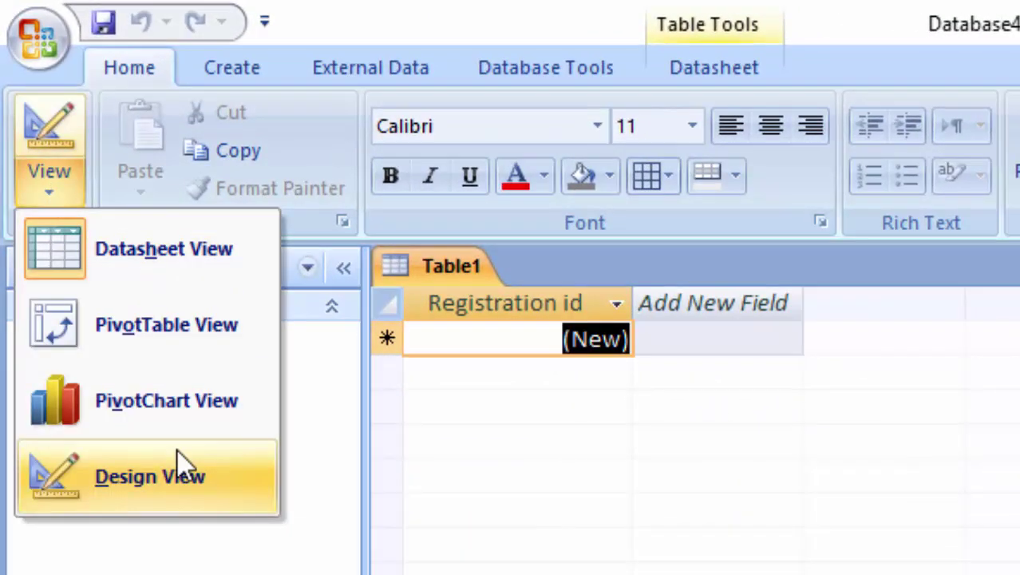
left_click(178, 465)
left_click(521, 377)
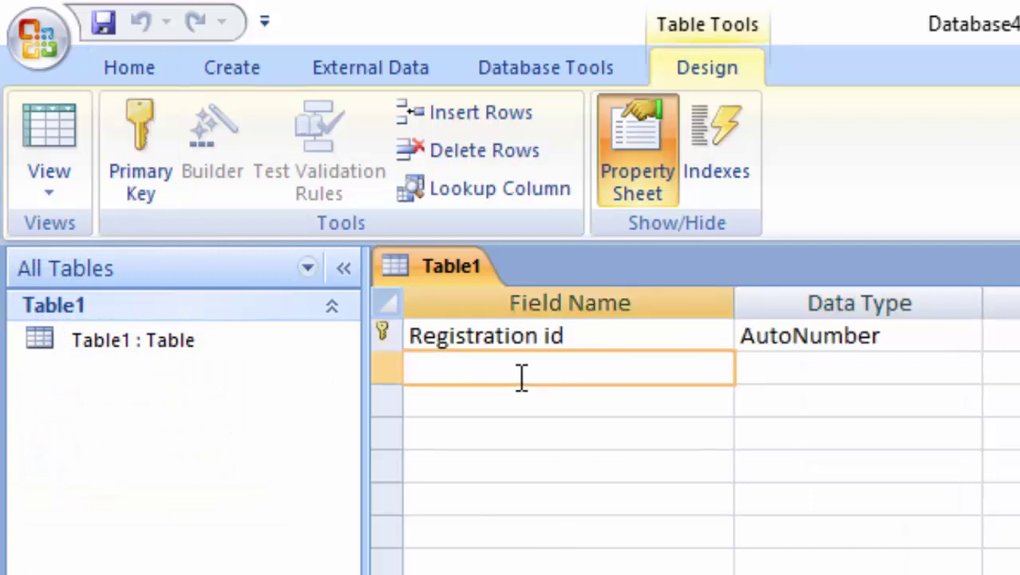
type("Name of ")
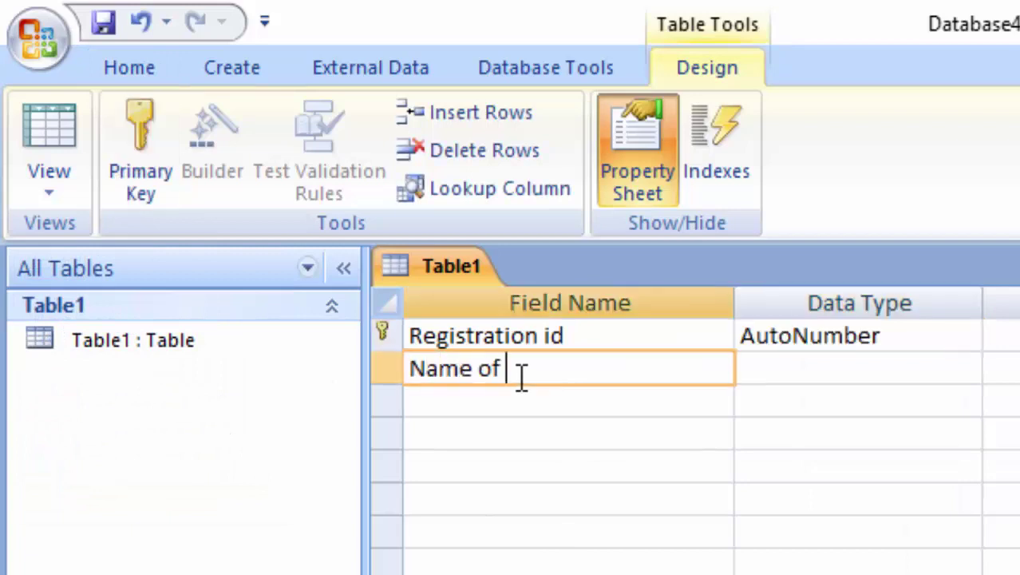
type("Student")
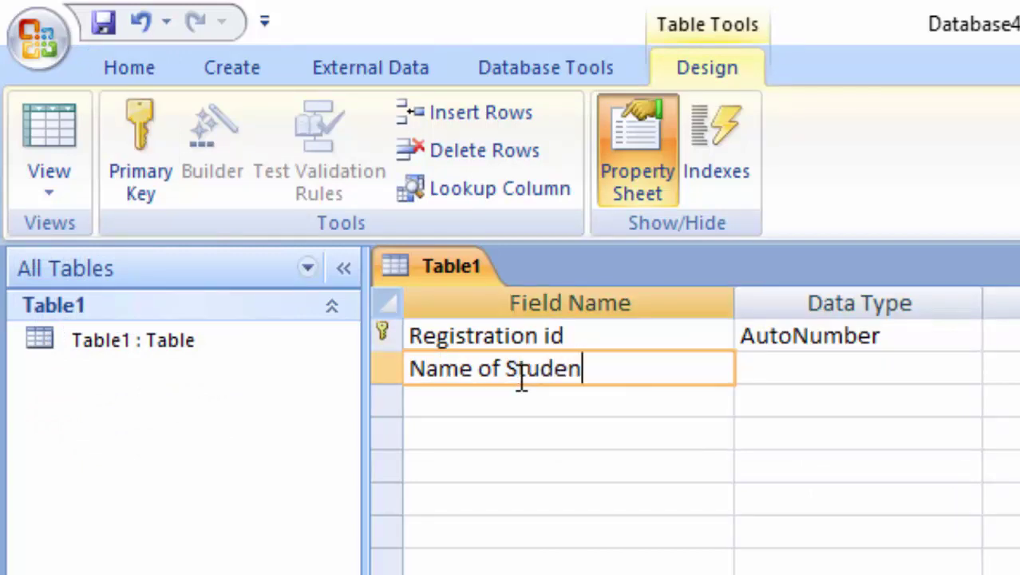
type("s")
left_click(870, 371)
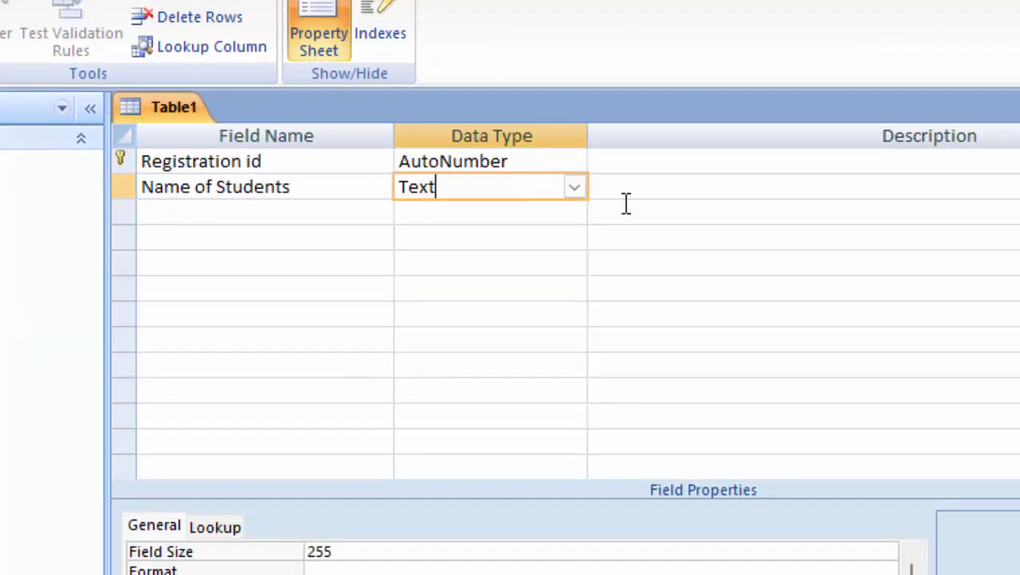
left_click(575, 189)
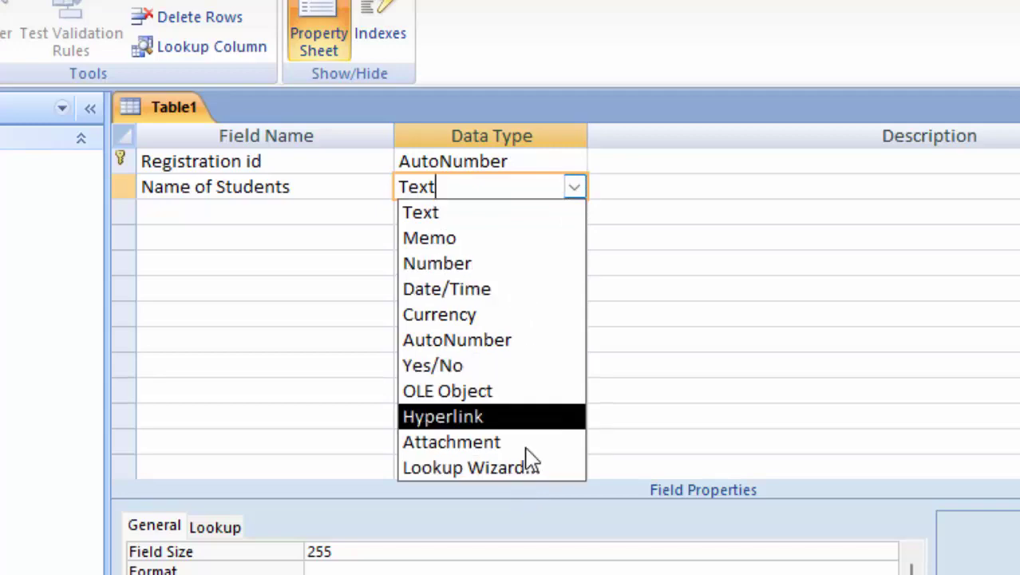
left_click(551, 212)
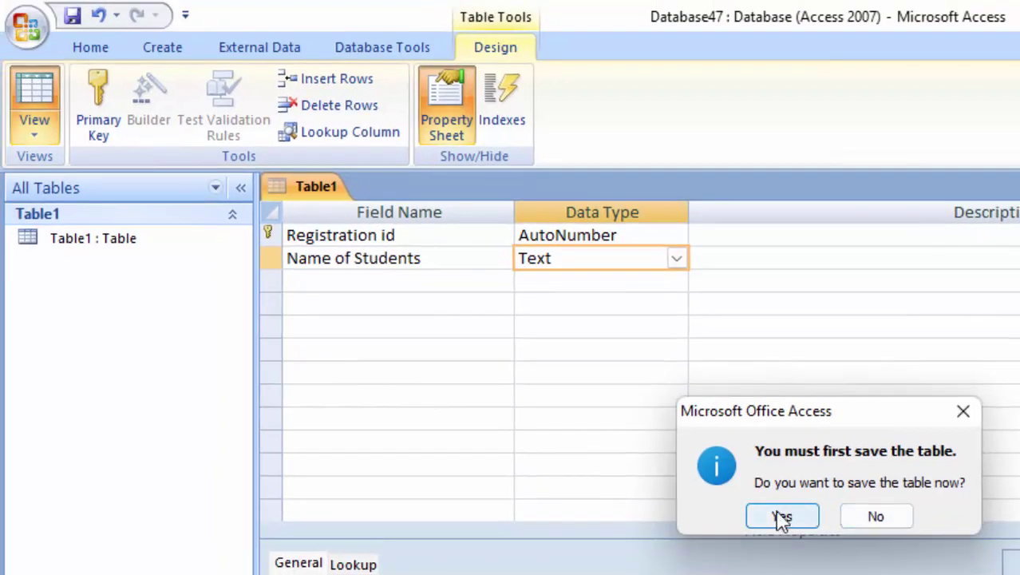
Step: Save Table1 to show its datasheet, and widen the Name of Students column to fit its full heading
left_click(782, 519)
left_click_drag(555, 212, 554, 211)
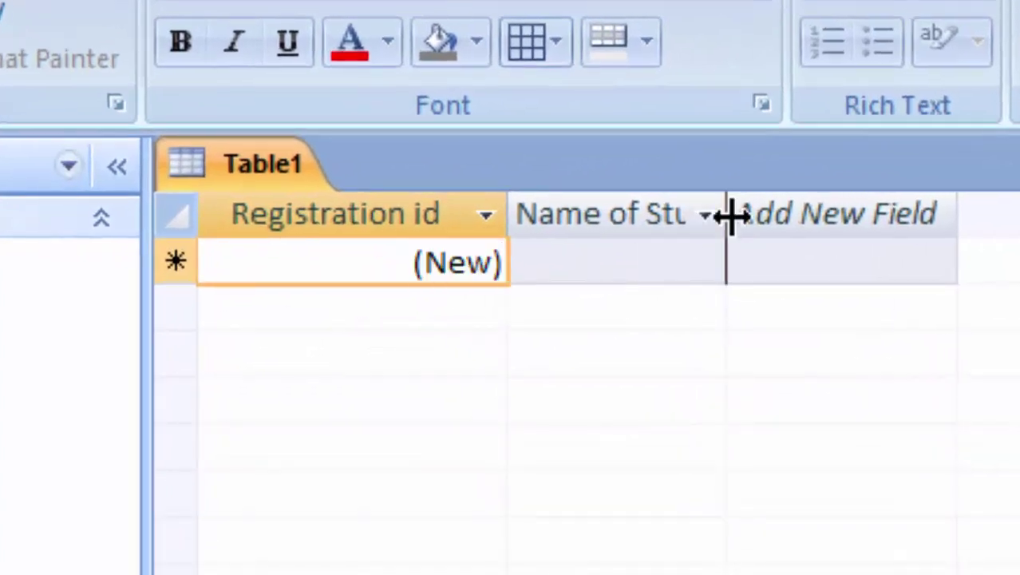
left_click_drag(728, 214, 860, 411)
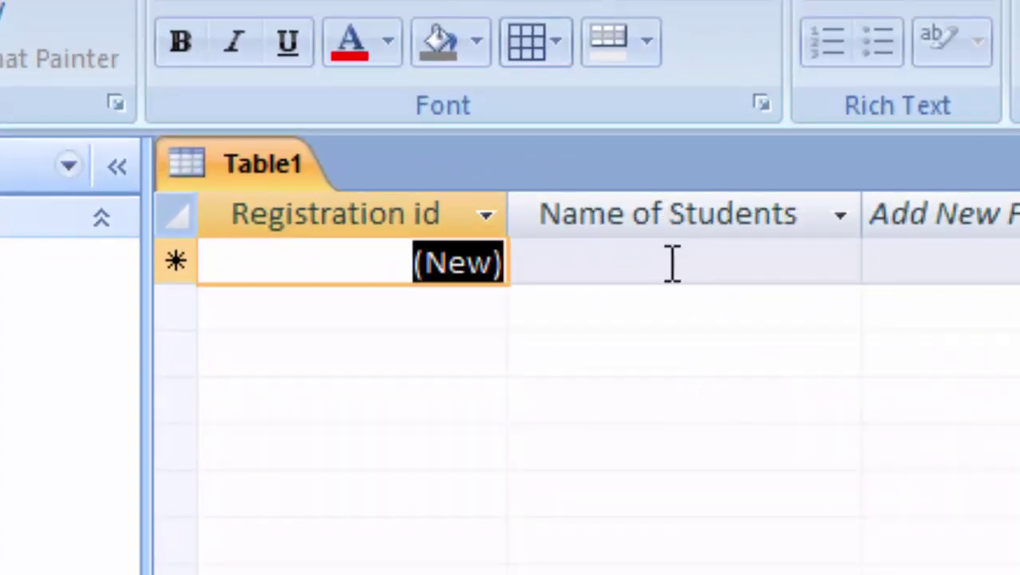
Step: Enter two student records by filling in each student's first name under Name of Students
left_click(672, 264)
type("Ra")
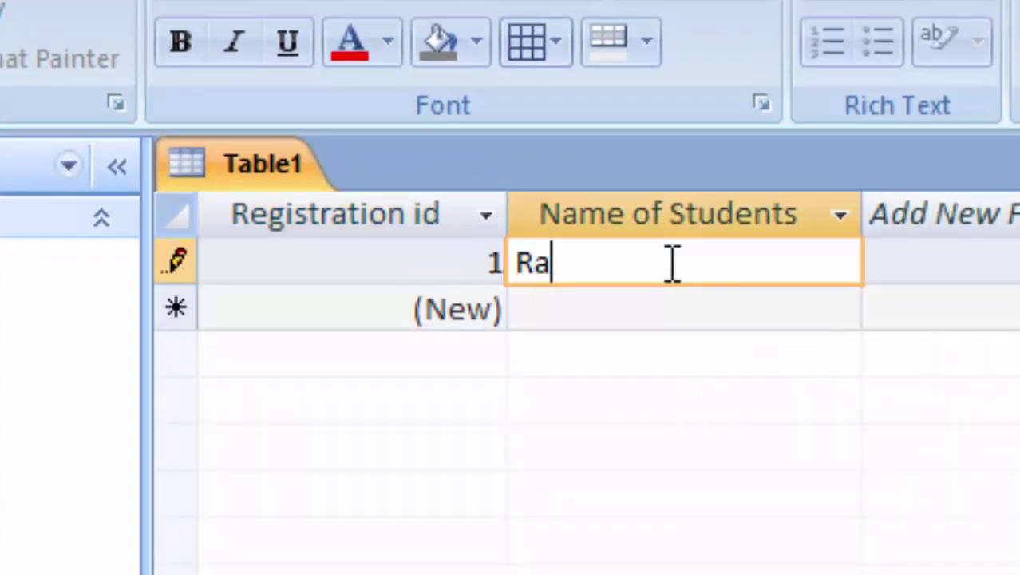
type("m")
key("Return")
key("Tab")
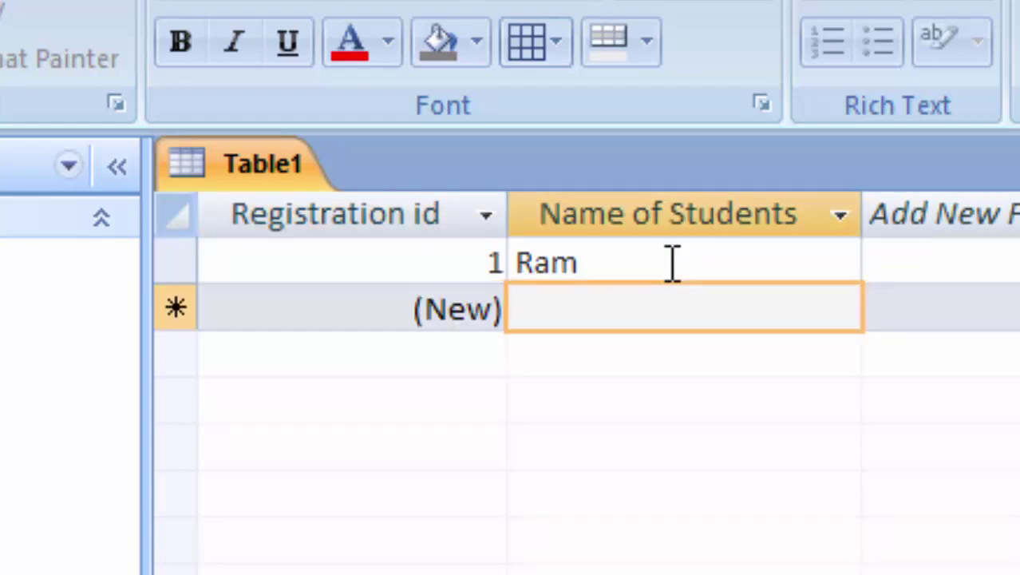
type("Shyam")
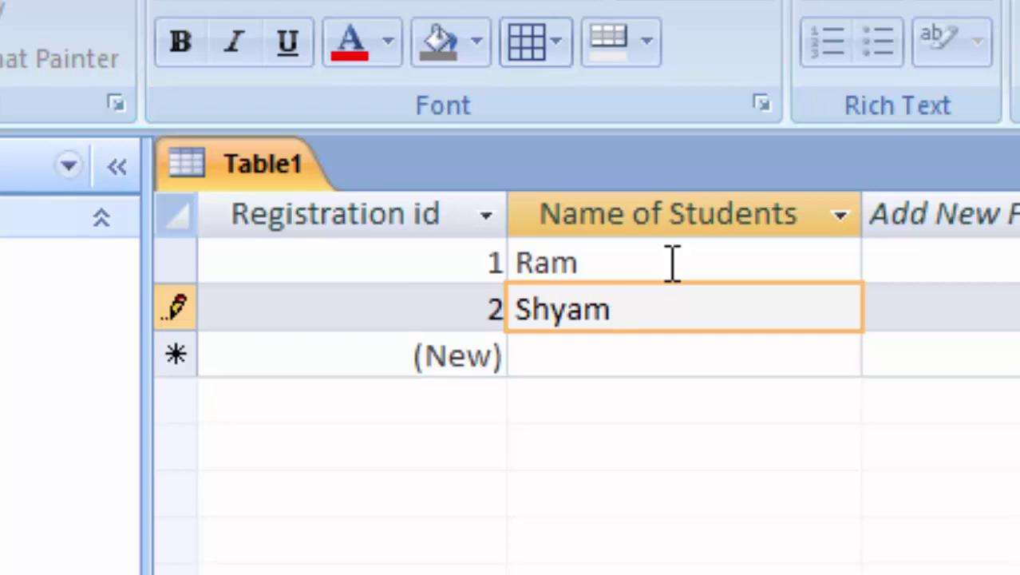
left_click(696, 363)
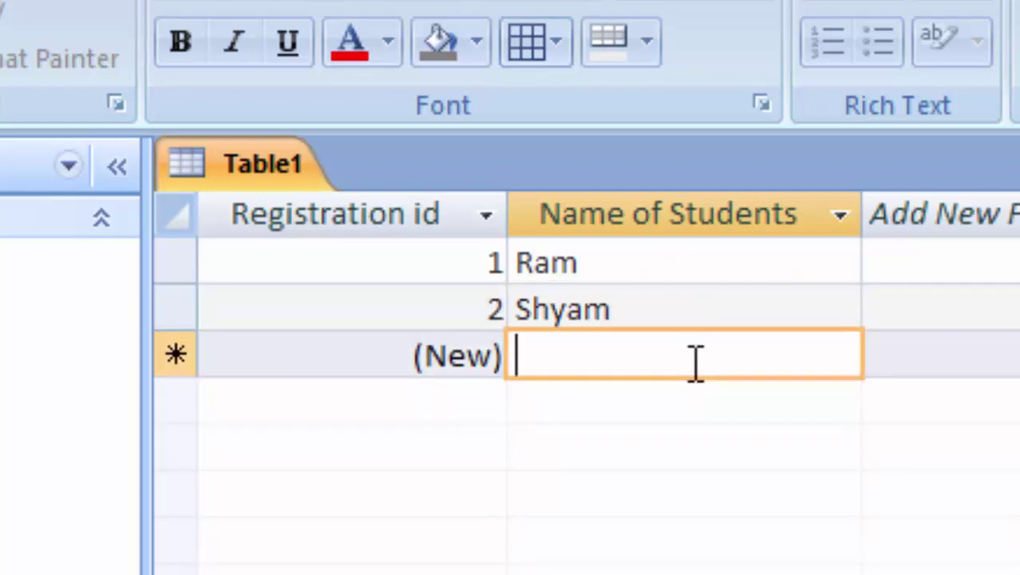
left_click(700, 263)
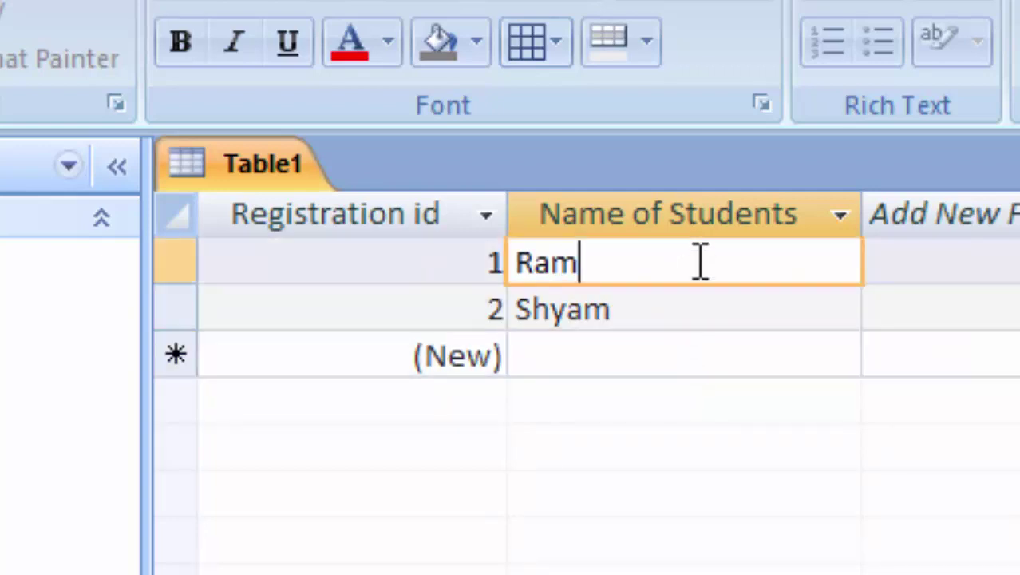
Step: In Design View, change the New Values property of the Registration id field to Random and accept the change
left_click(45, 168)
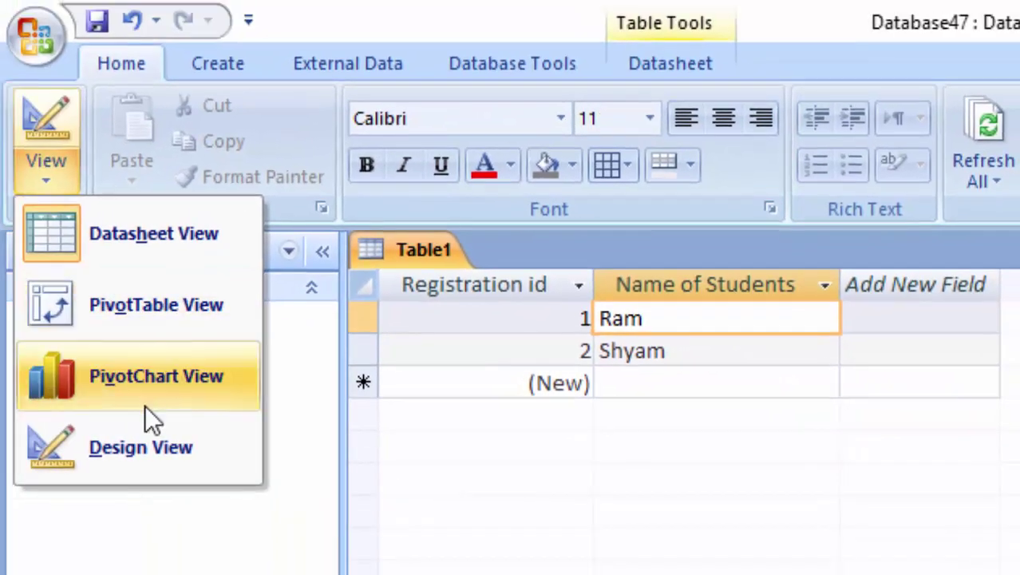
left_click(154, 443)
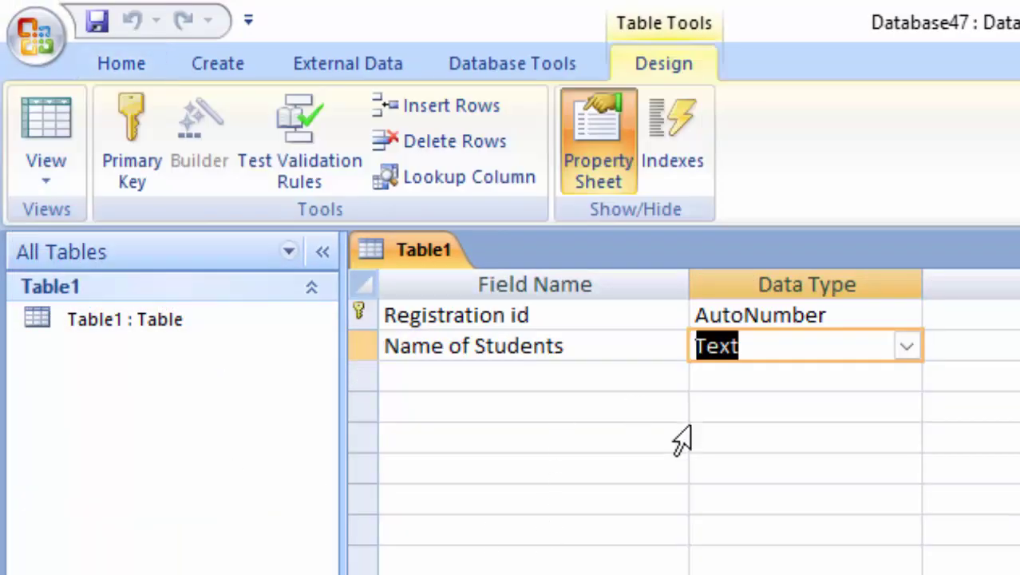
left_click(838, 314)
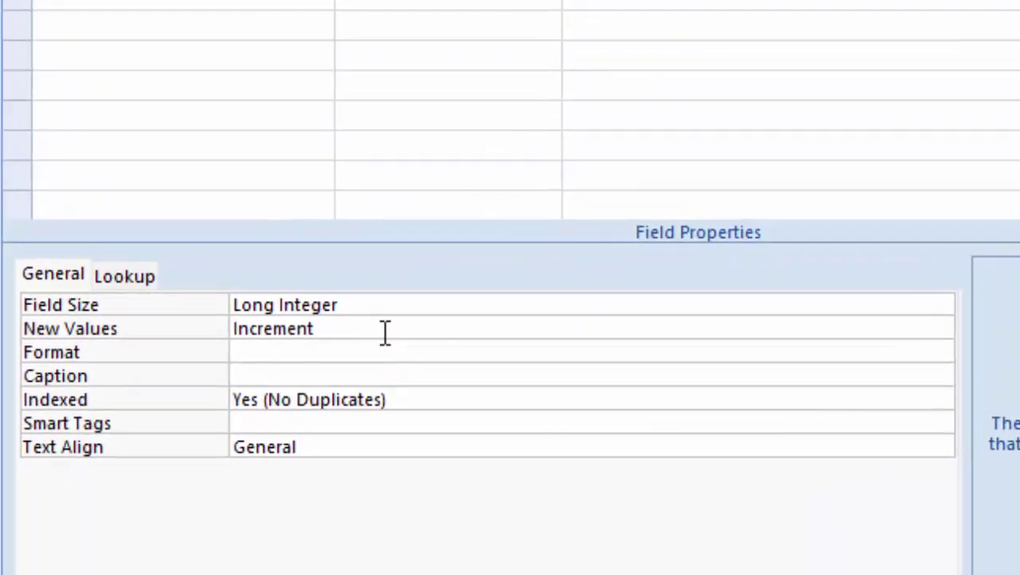
left_click(388, 331)
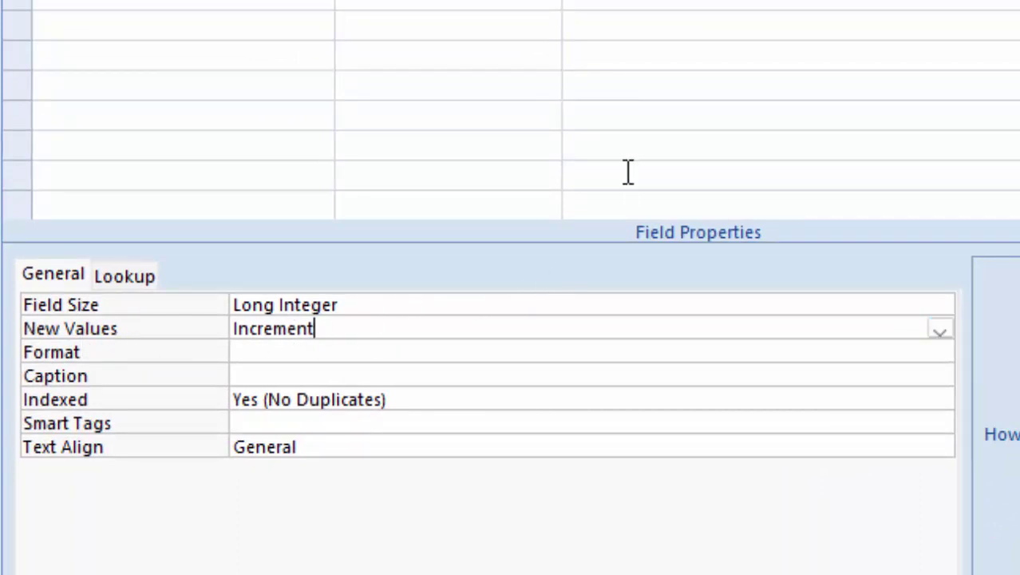
left_click(941, 329)
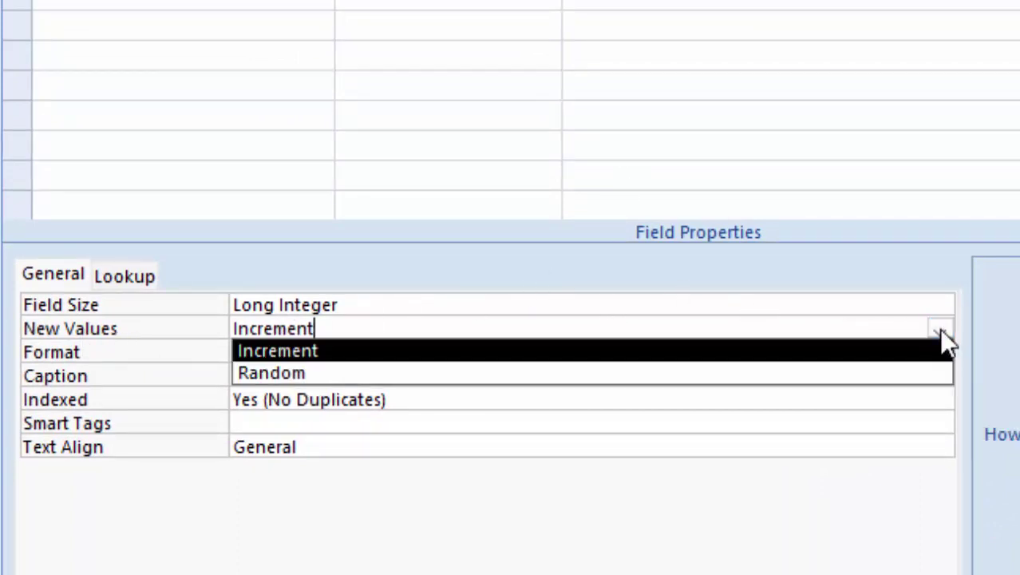
left_click(855, 375)
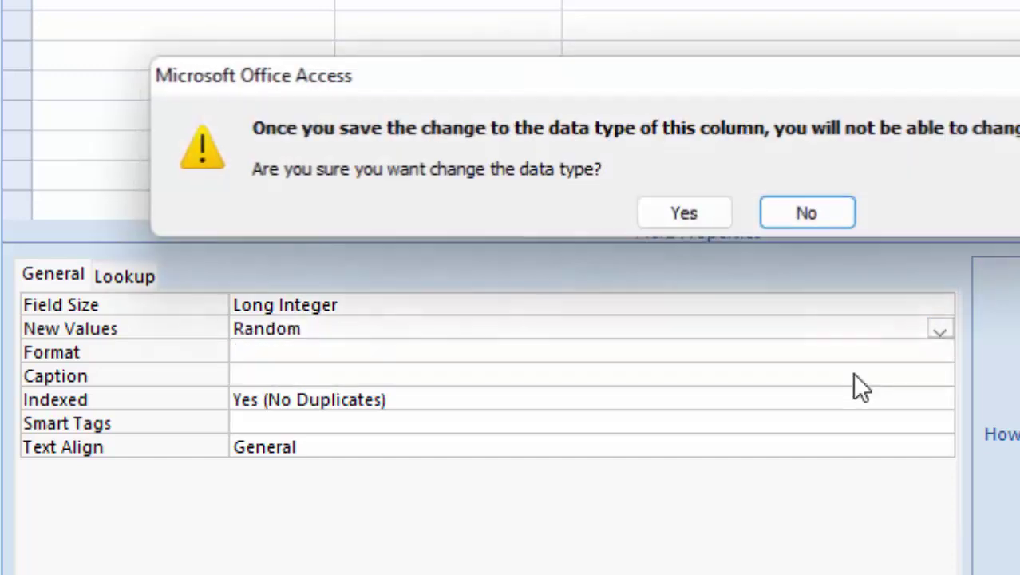
left_click(675, 222)
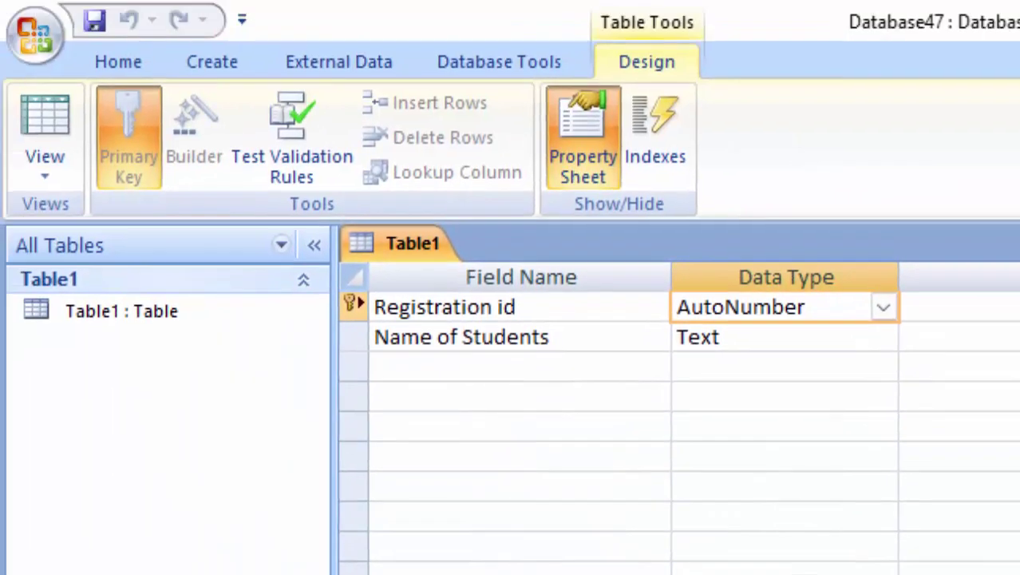
Step: Save Table1, return to Datasheet View and add a third record with the student's first name
left_click(68, 128)
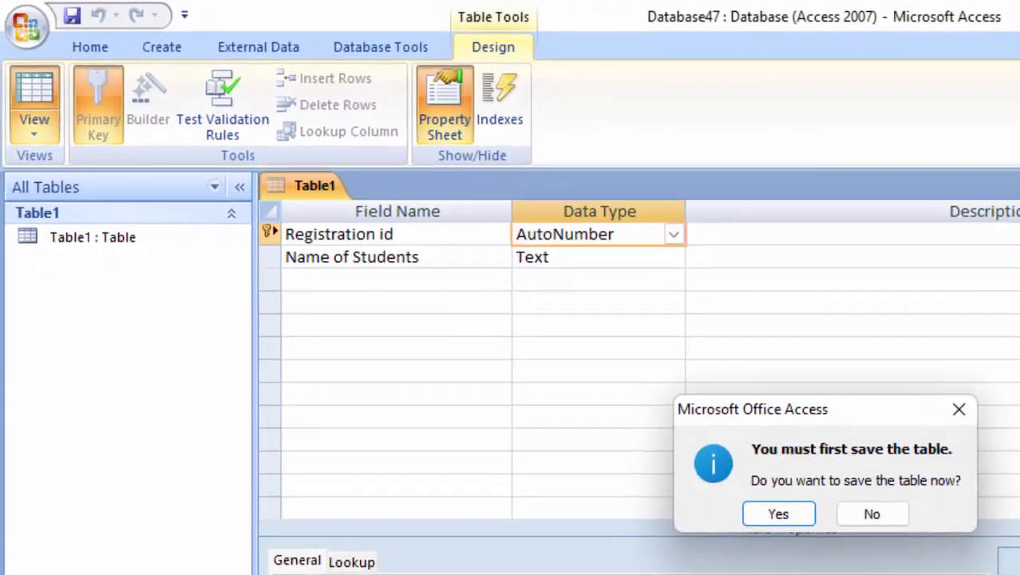
left_click(750, 512)
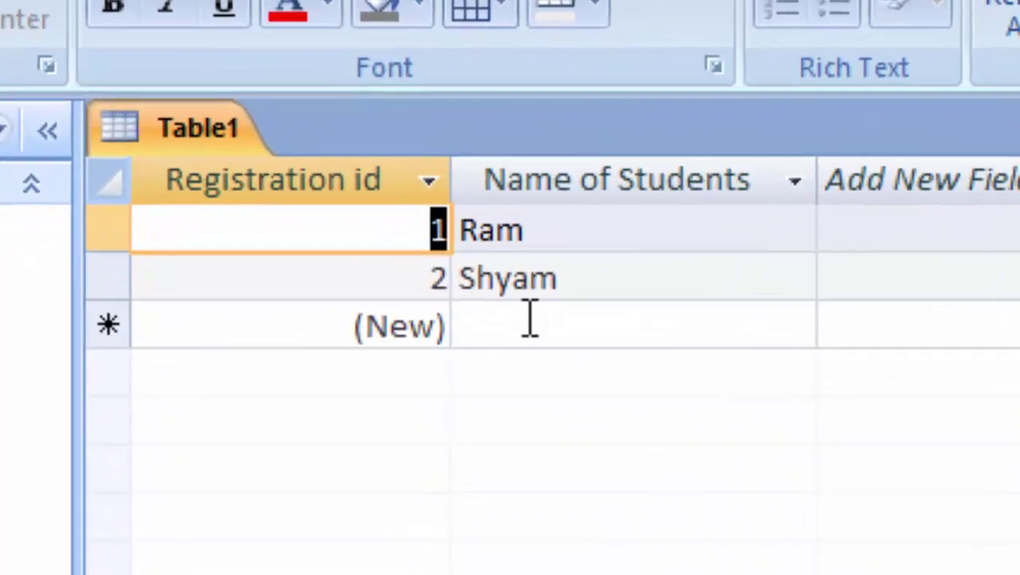
left_click(481, 283)
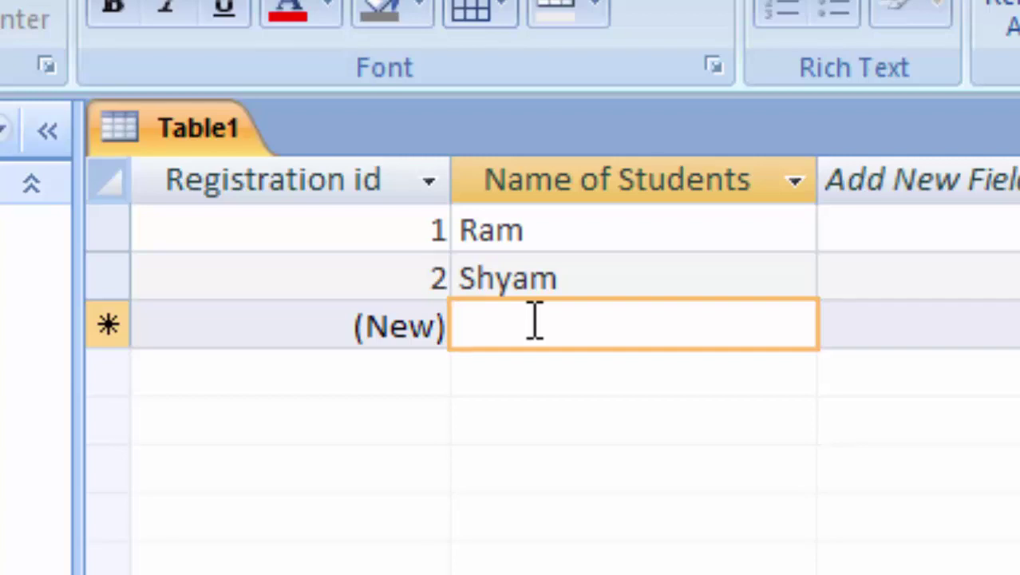
type("Manoj")
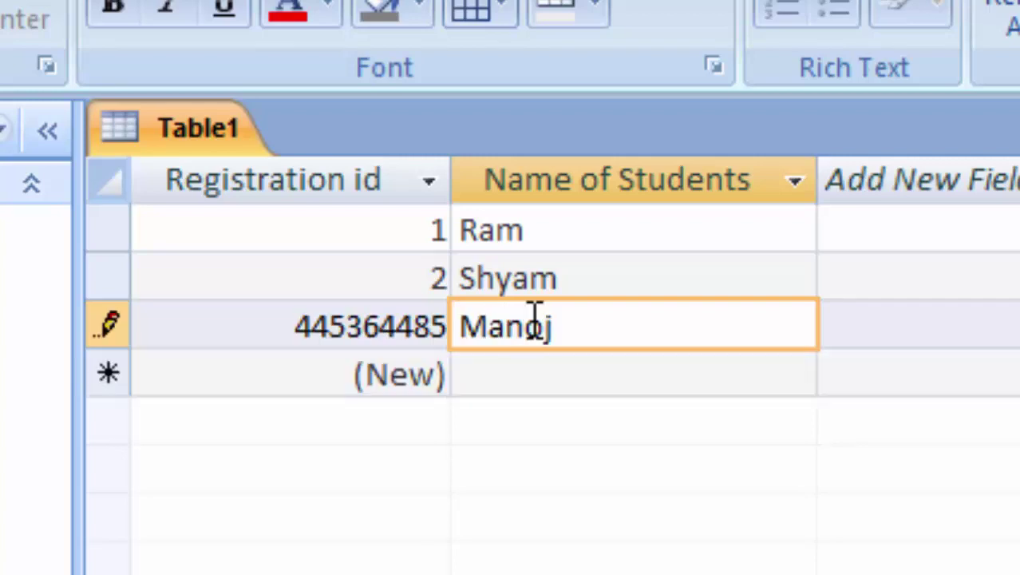
Step: Complete the third record and add two more student records by entering each student's first name under Name of Students
key("Tab")
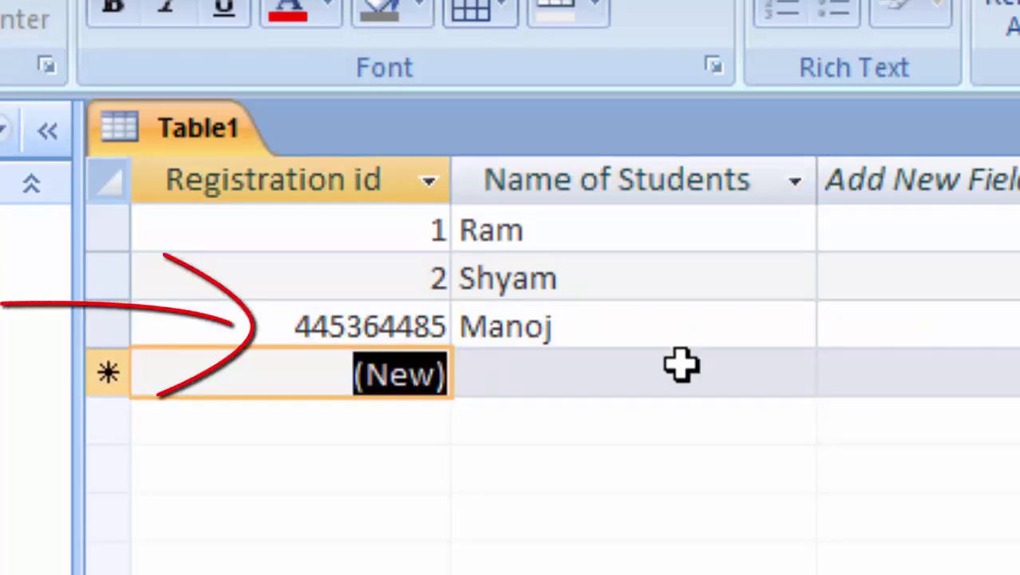
left_click(639, 387)
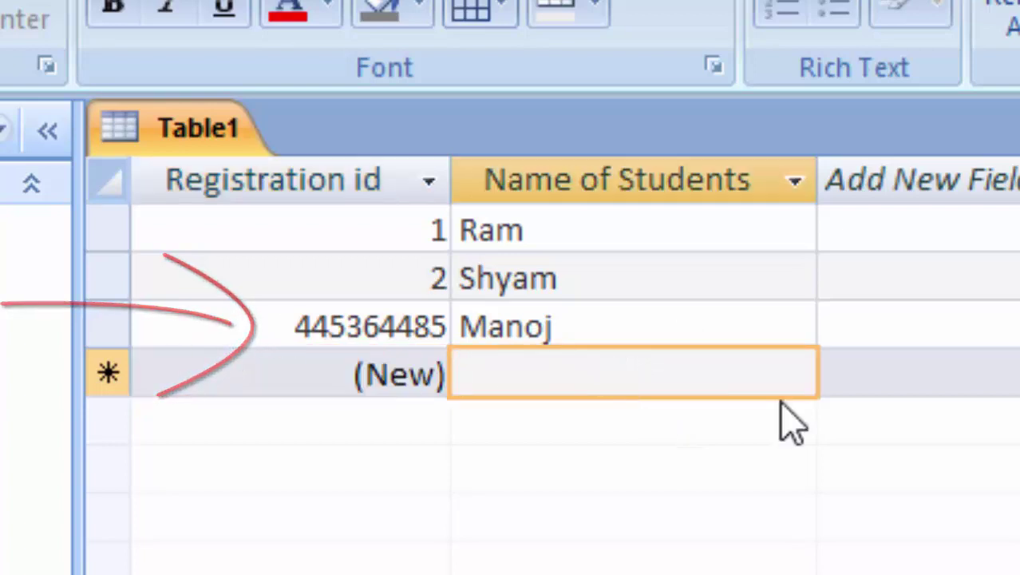
type("Monu")
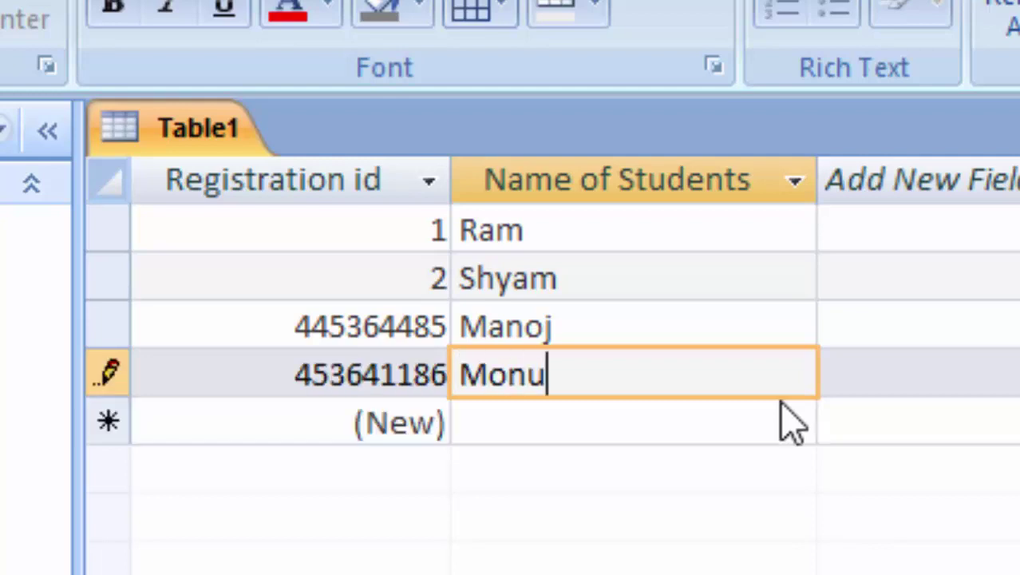
key("Tab")
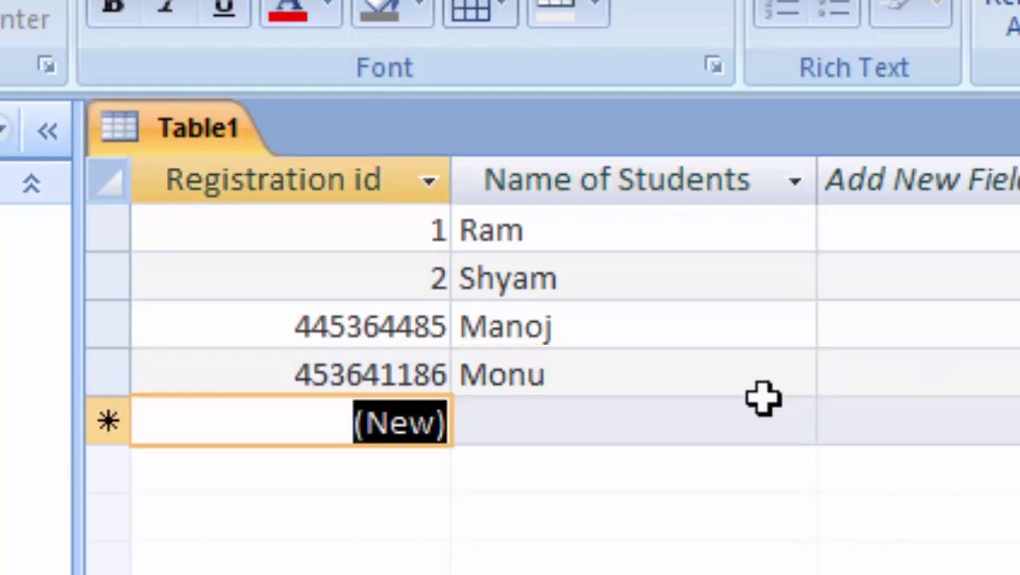
left_click(523, 423)
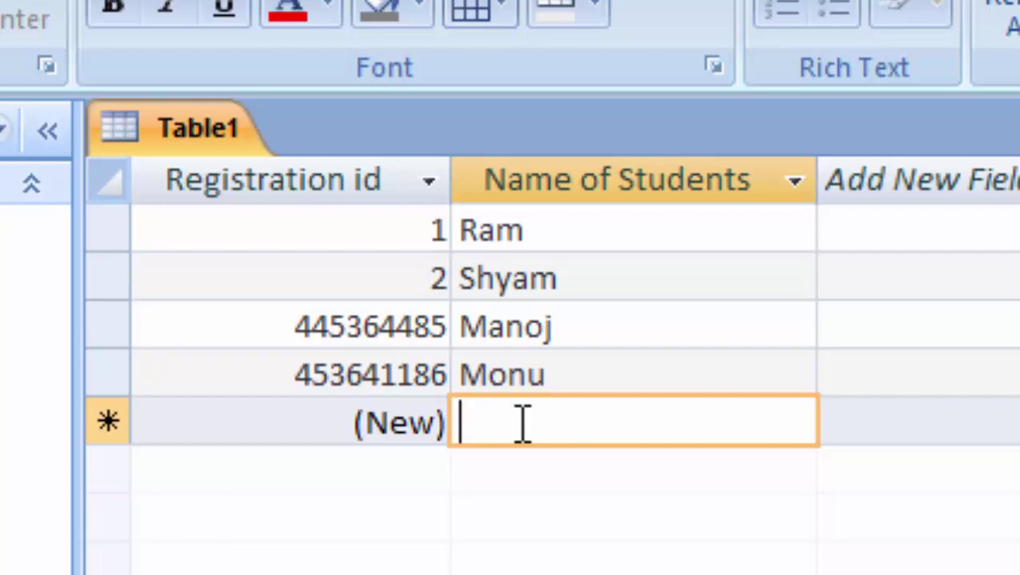
type("Umesh")
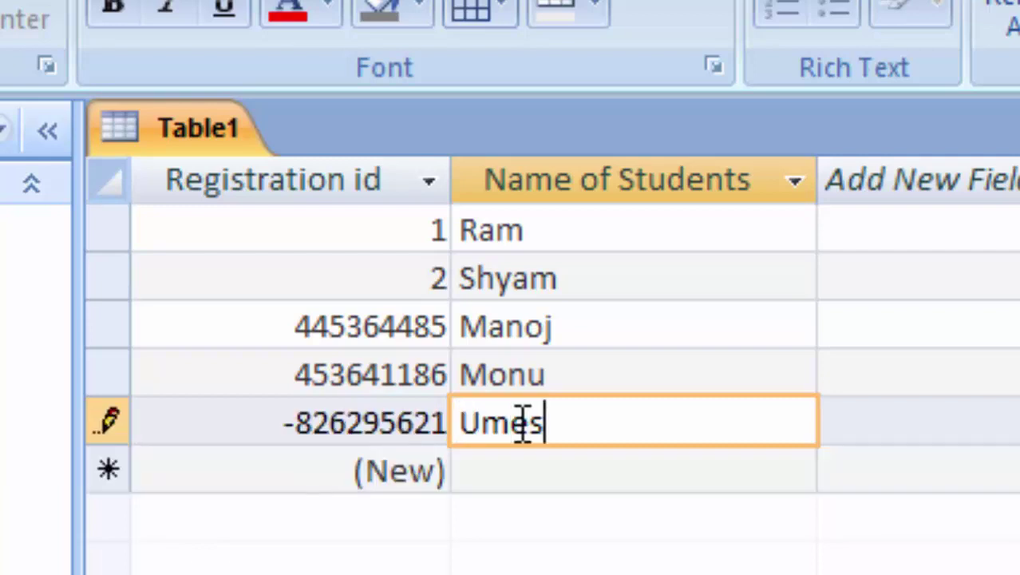
key("Tab")
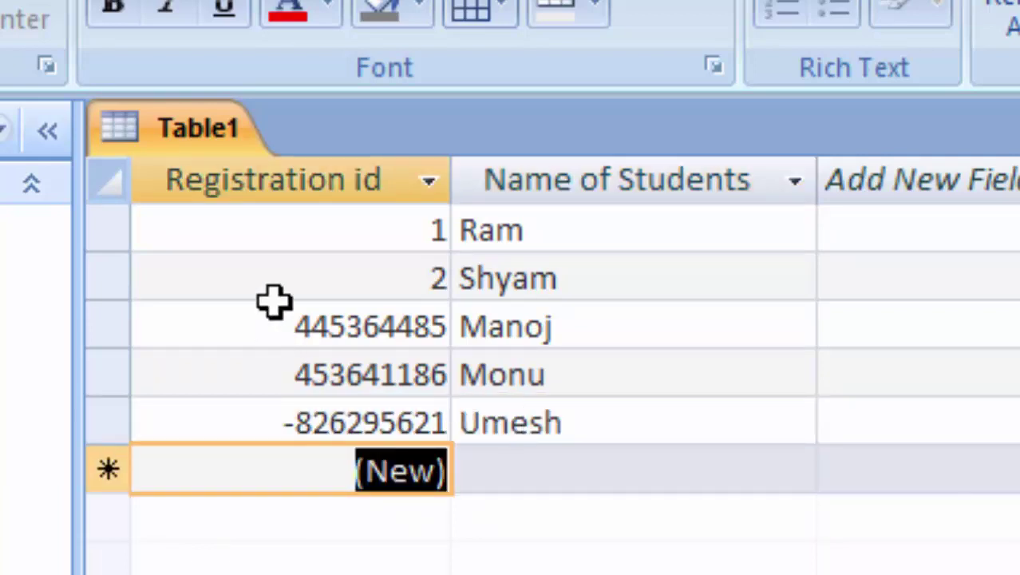
left_click(647, 471)
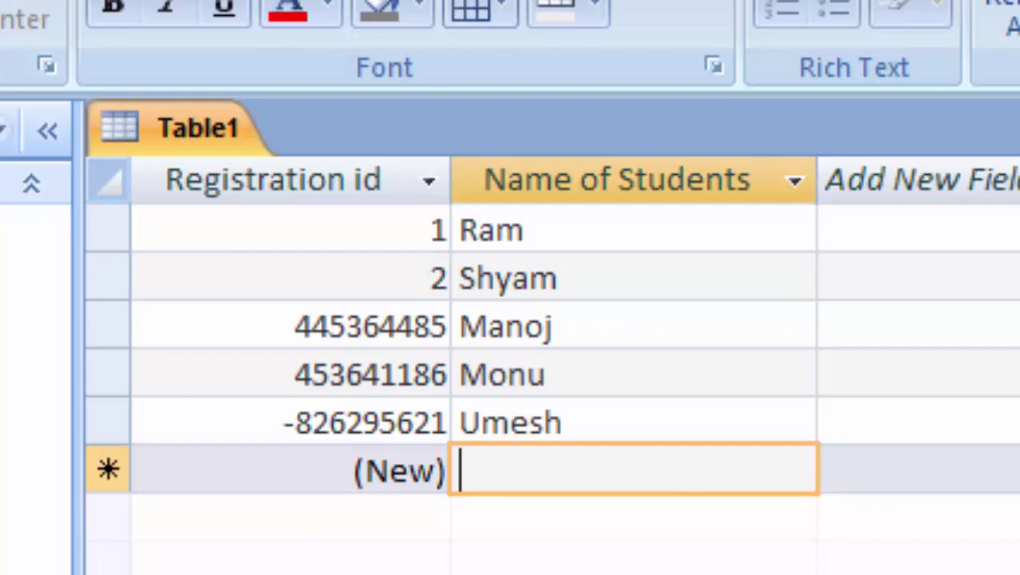
Step: In Design View, change the Field Size property of the Registration id field to Replication ID and accept the data type change
left_click(0, 31)
left_click(0, 469)
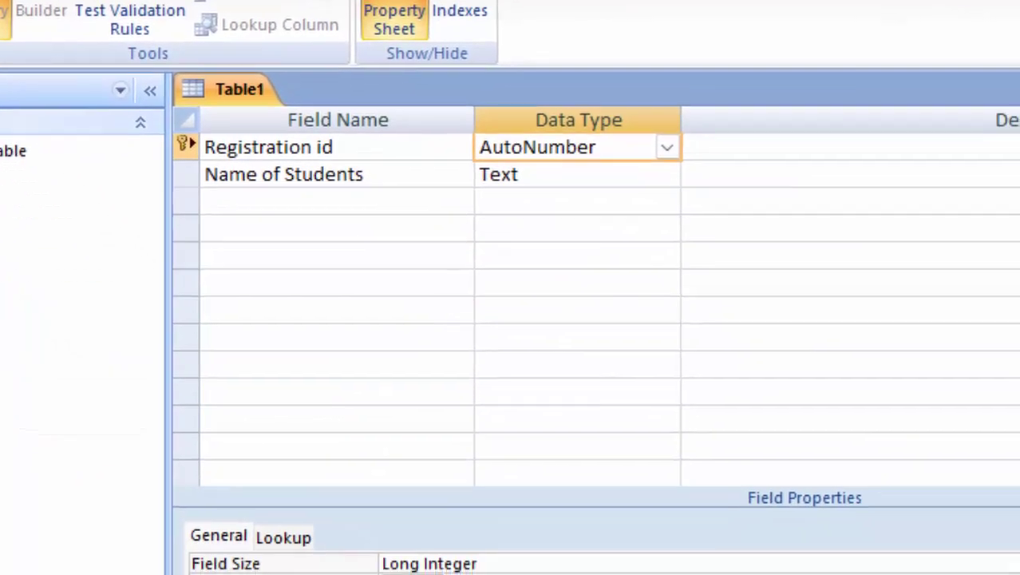
double_click(515, 535)
left_click(527, 517)
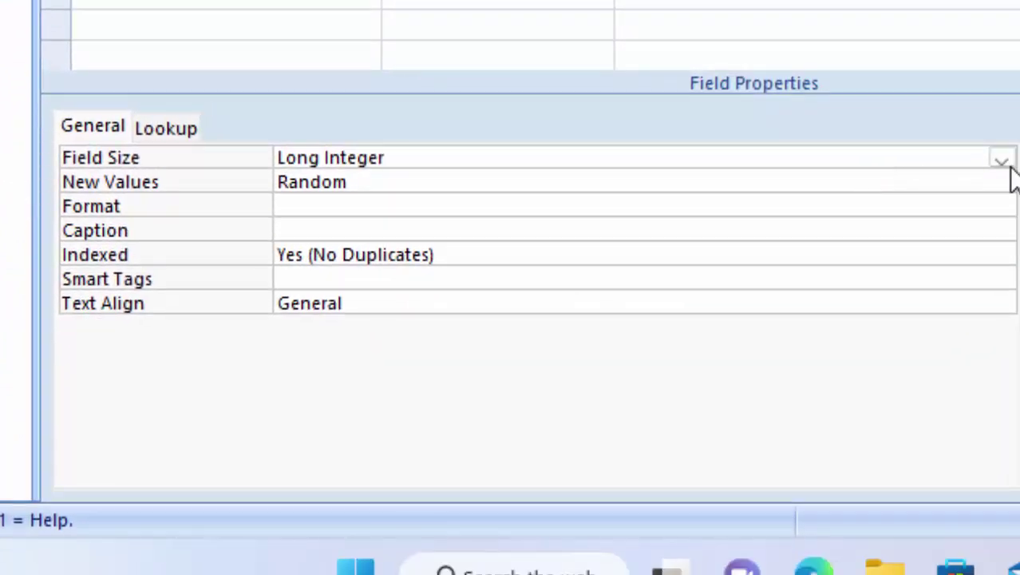
left_click(1003, 163)
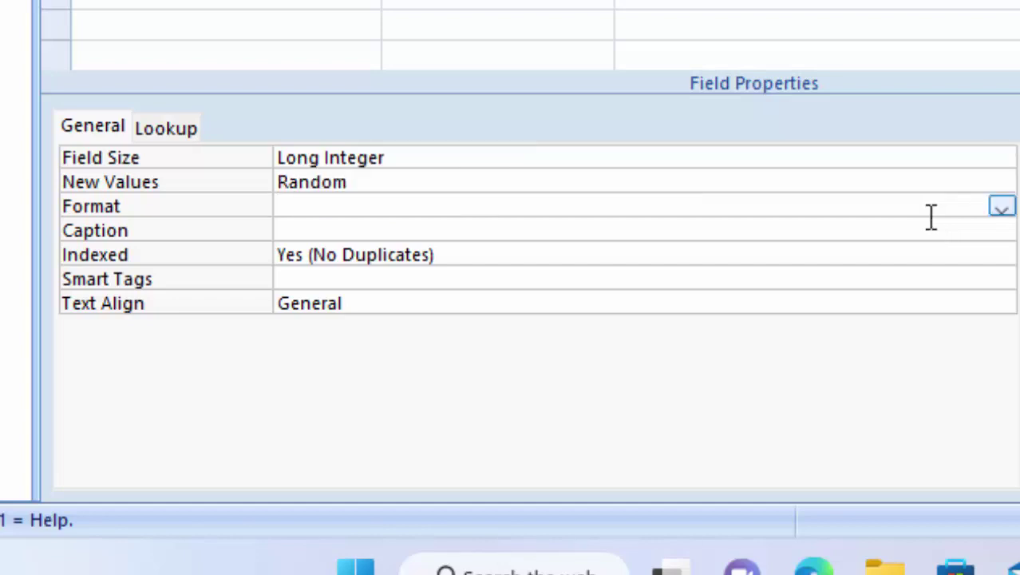
left_click(996, 159)
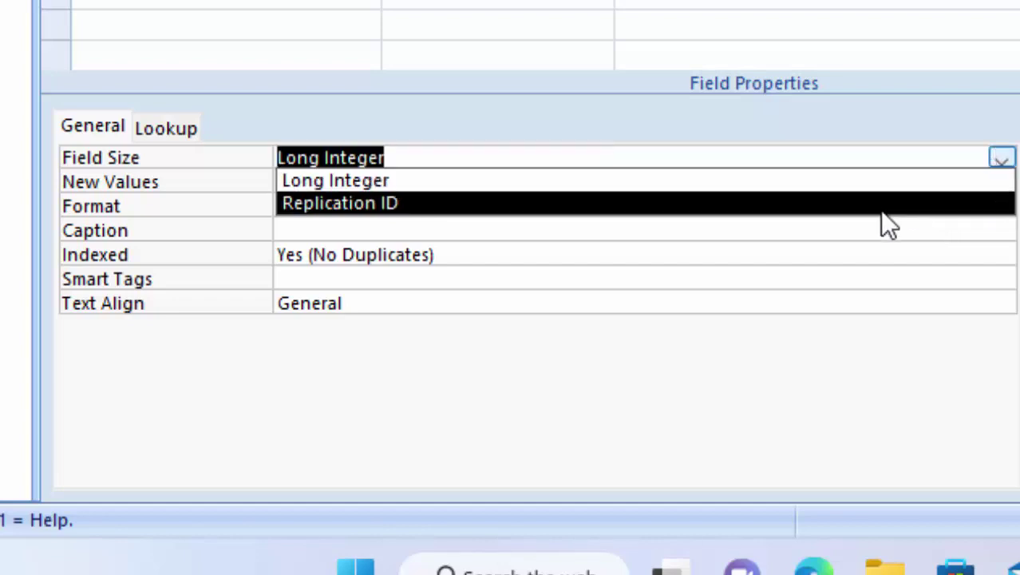
left_click(880, 210)
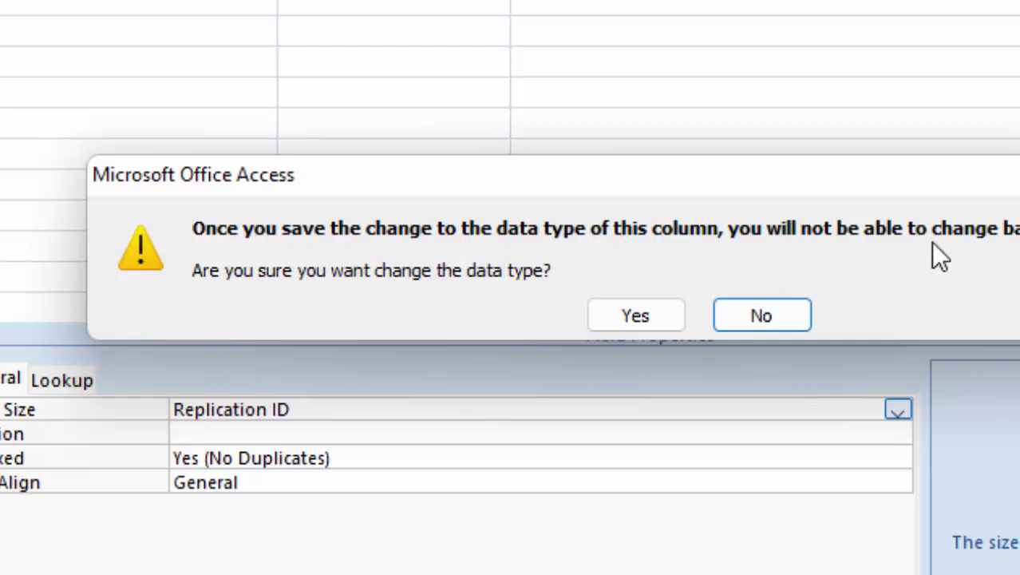
left_click(672, 326)
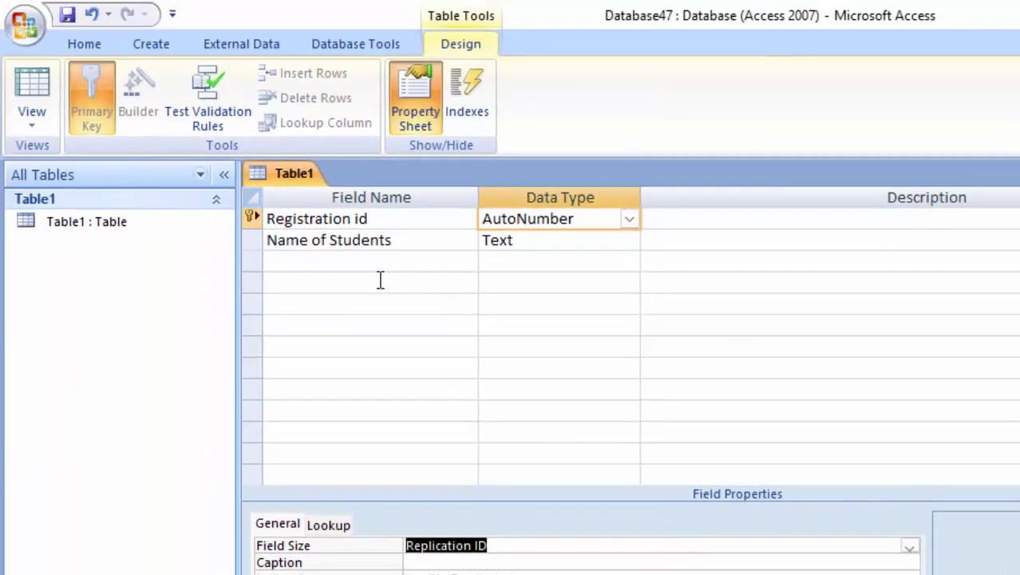
Step: Save Table1, return to Datasheet View and widen the Registration id column
left_click(24, 88)
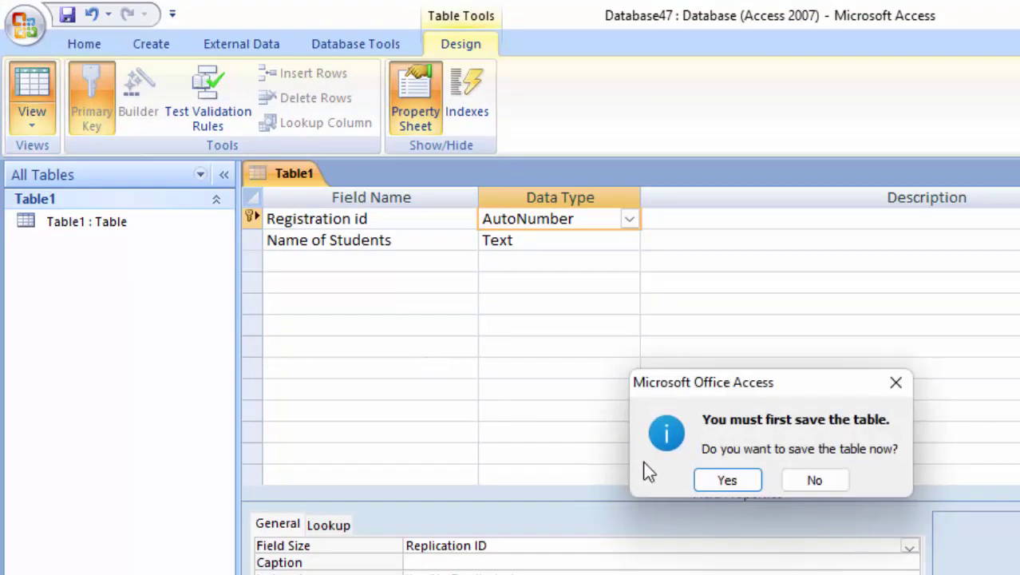
left_click(747, 481)
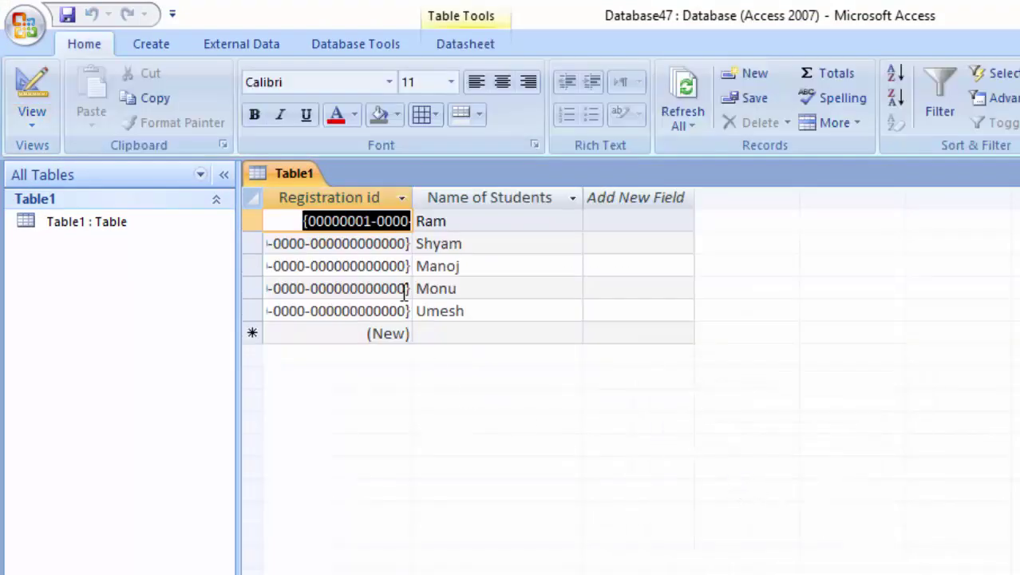
left_click_drag(412, 198, 482, 273)
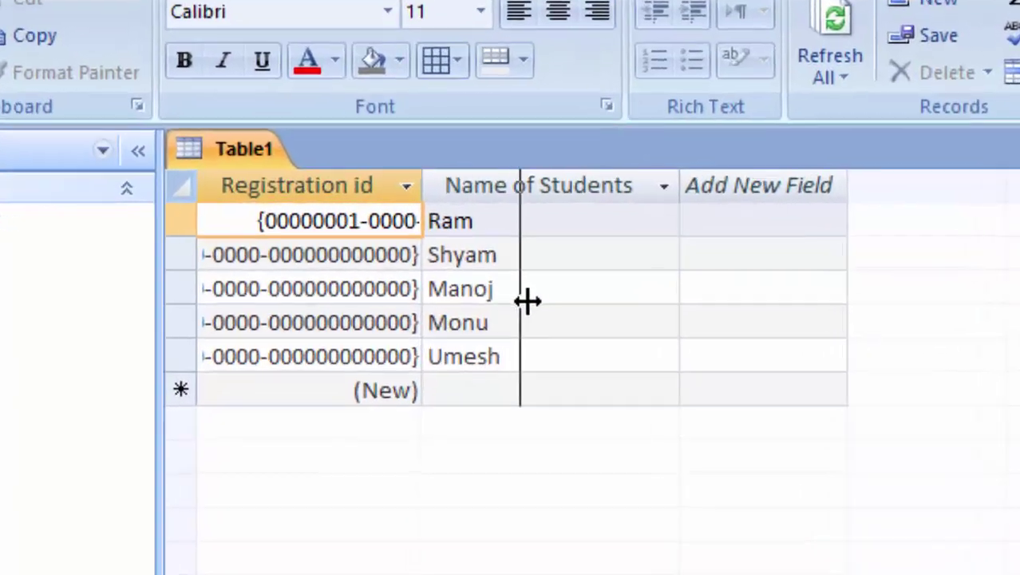
left_click_drag(528, 301, 525, 301)
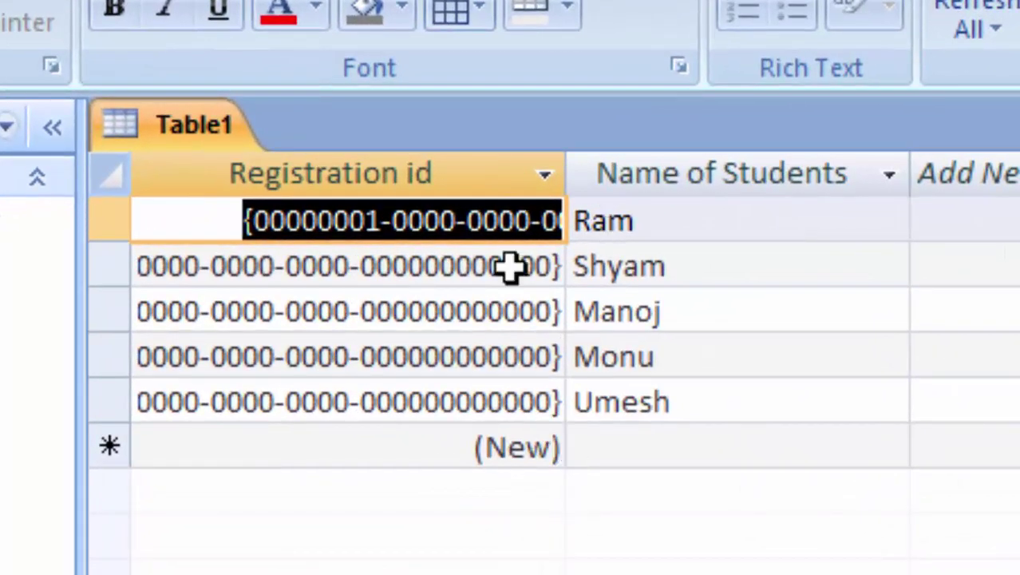
Step: Add a sixth and a seventh student record by entering their first names under Name of Students
left_click(636, 444)
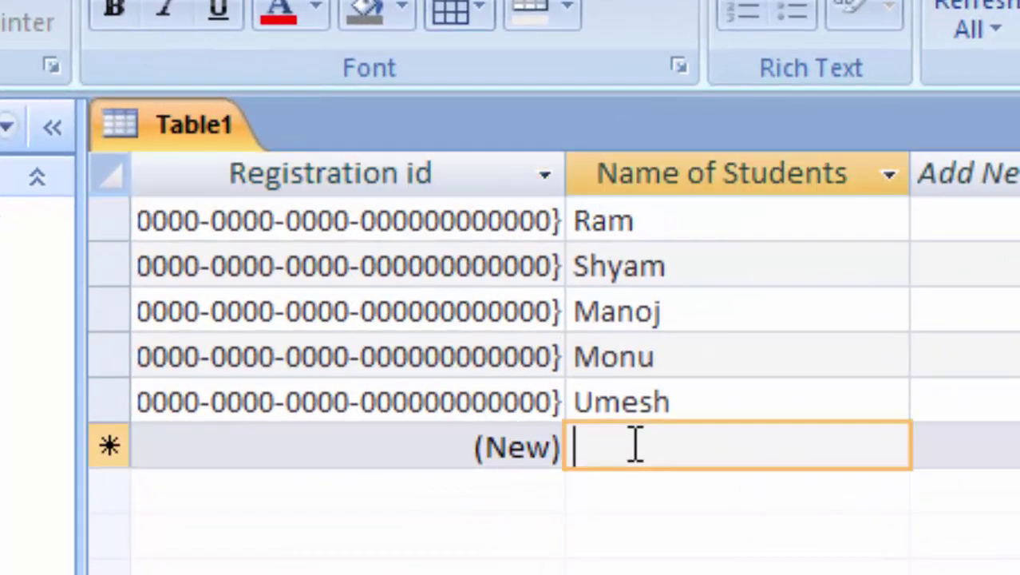
type("Gaurav")
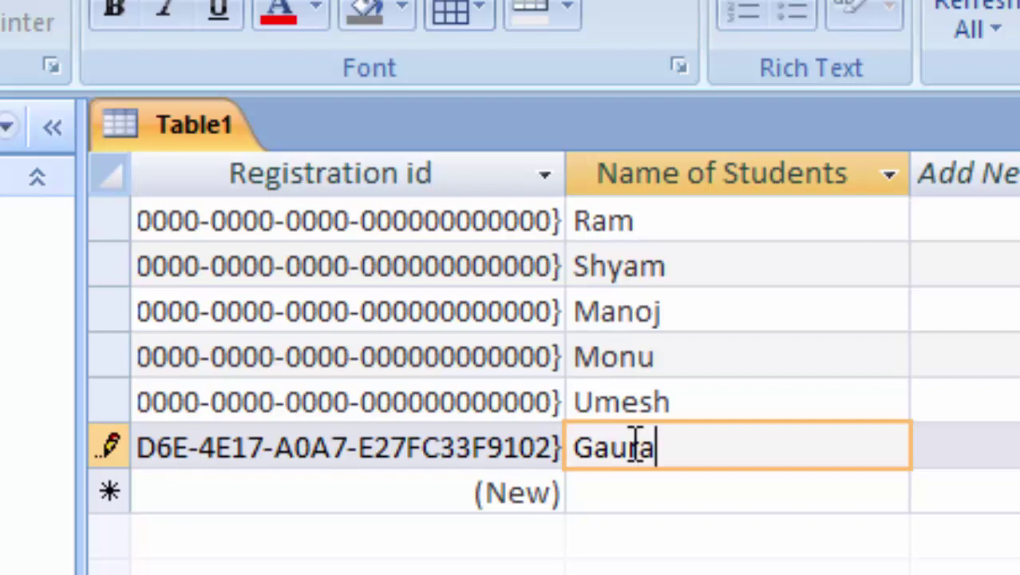
key("Return")
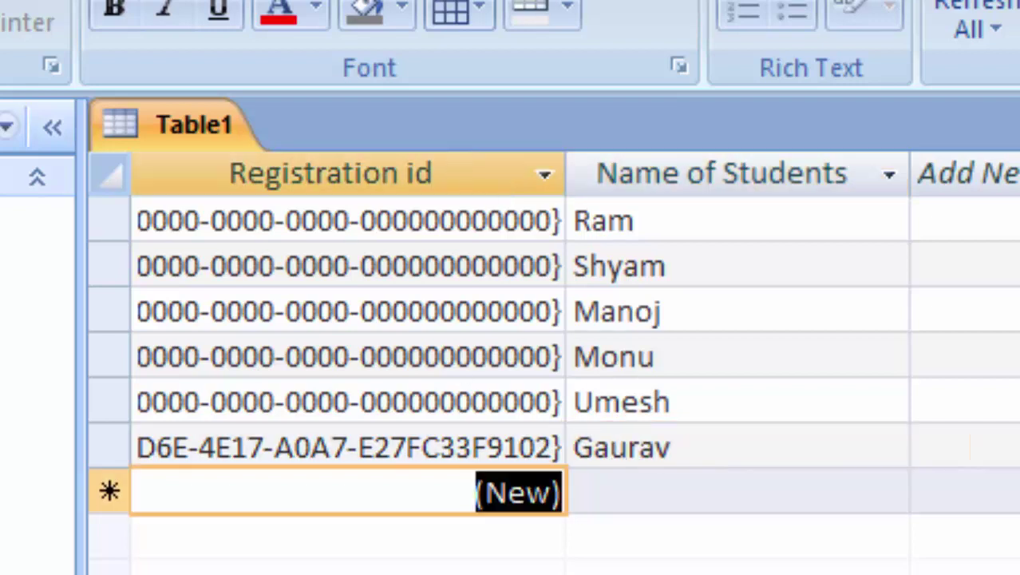
left_click(634, 480)
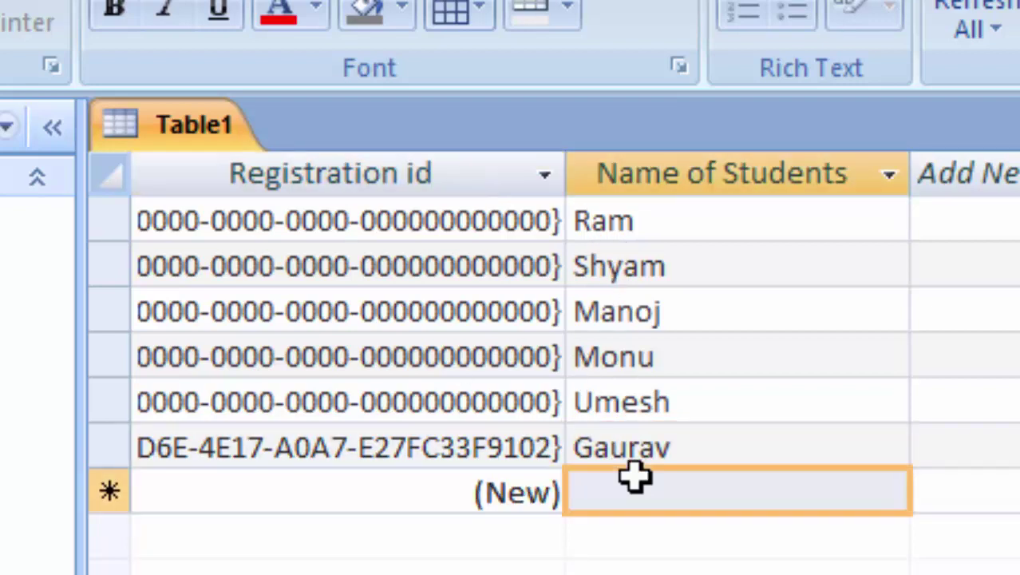
left_click(643, 488)
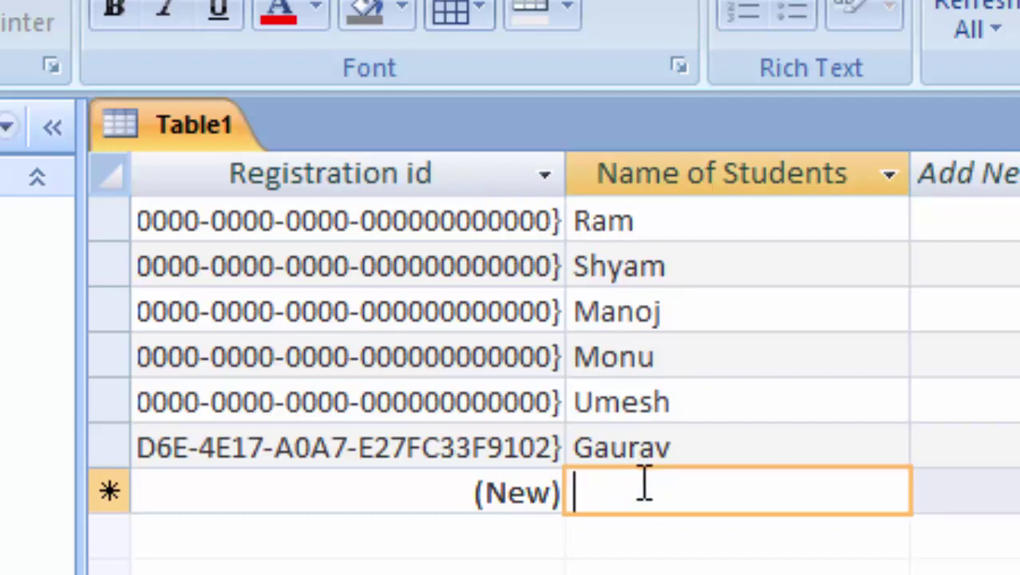
type("Vikas")
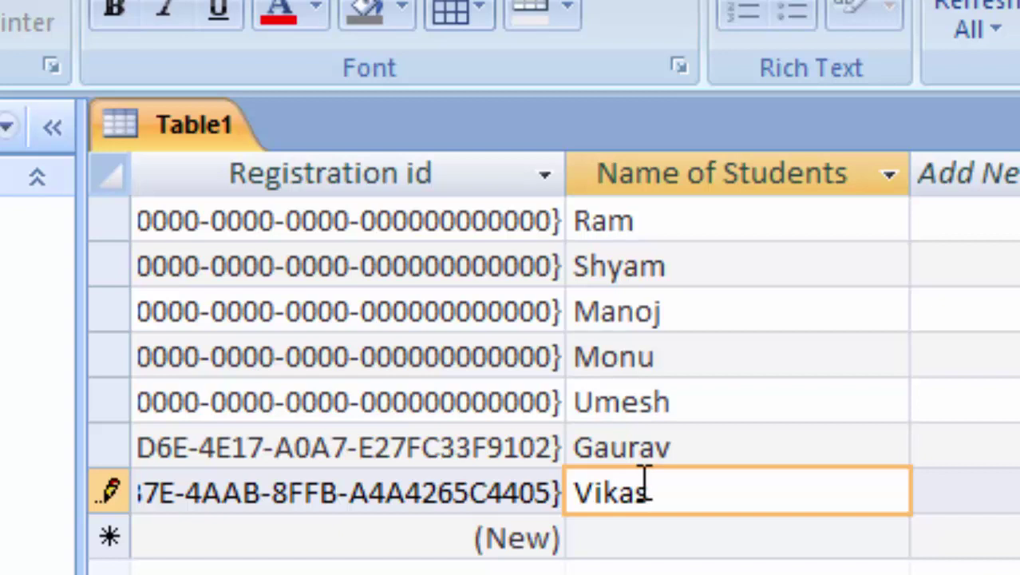
key("Tab")
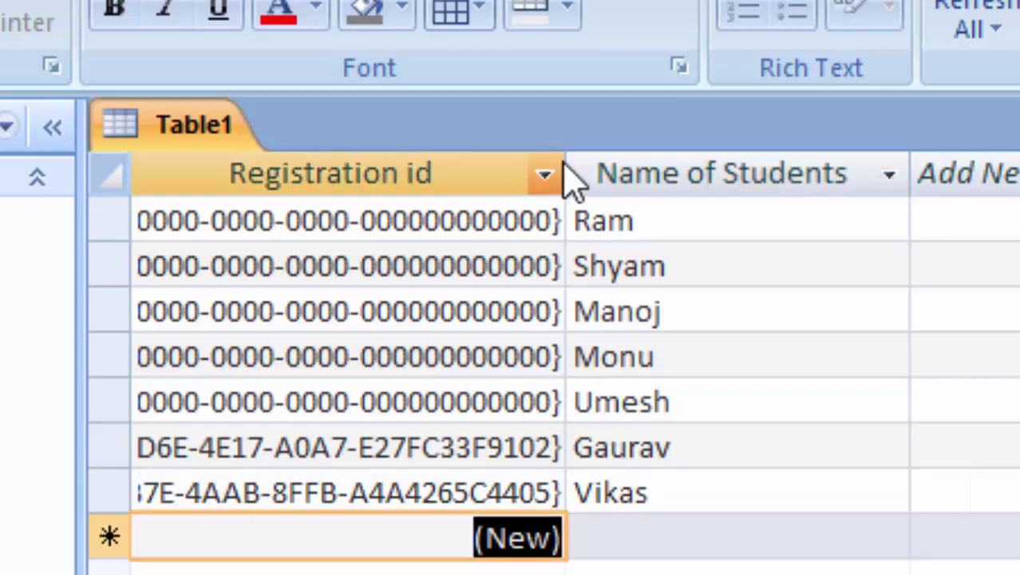
Step: Widen the Registration id column to fit the full replication IDs, and add an eighth record with the student's first name
left_click_drag(567, 163, 812, 372)
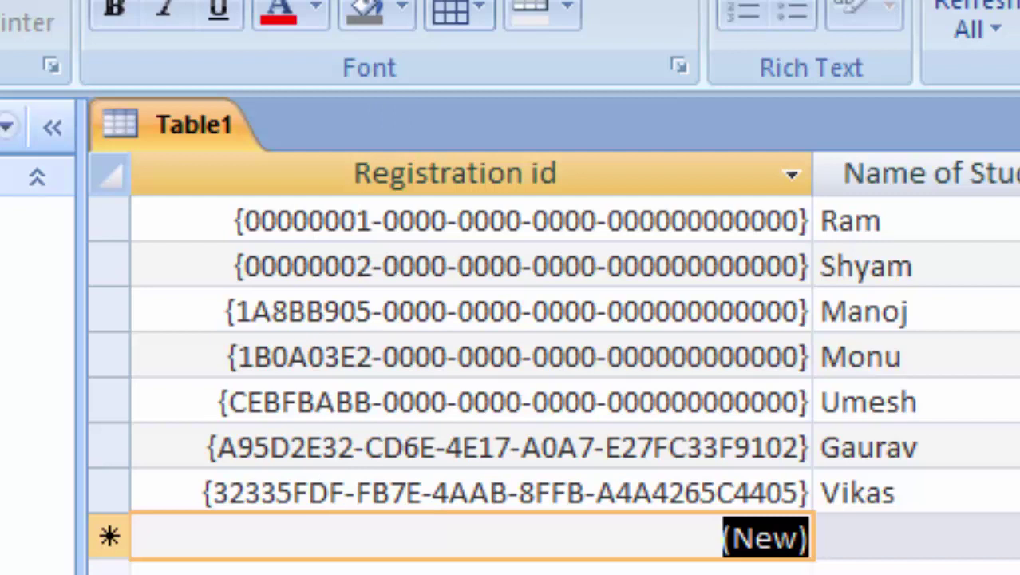
left_click(924, 534)
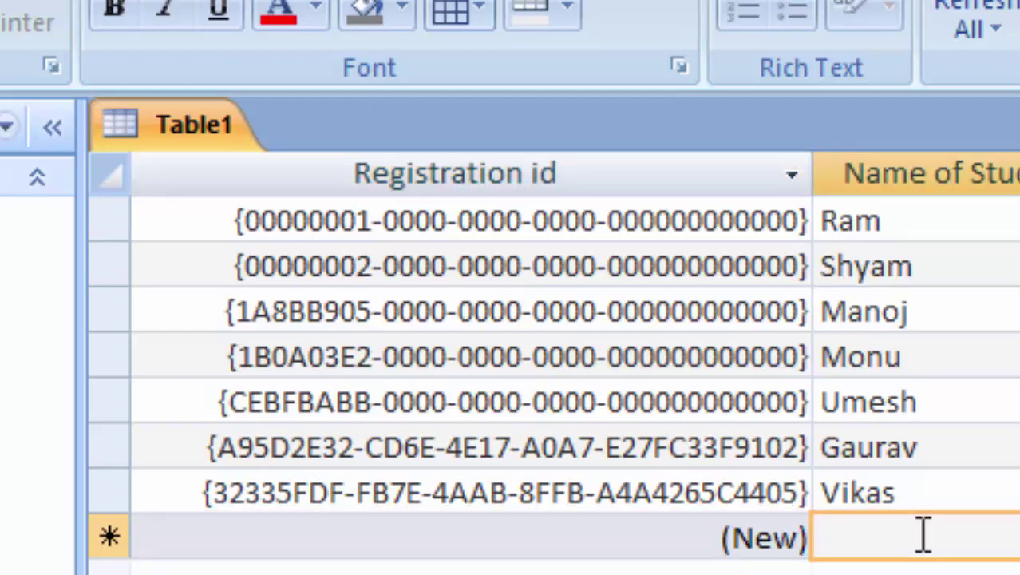
type("Bablu")
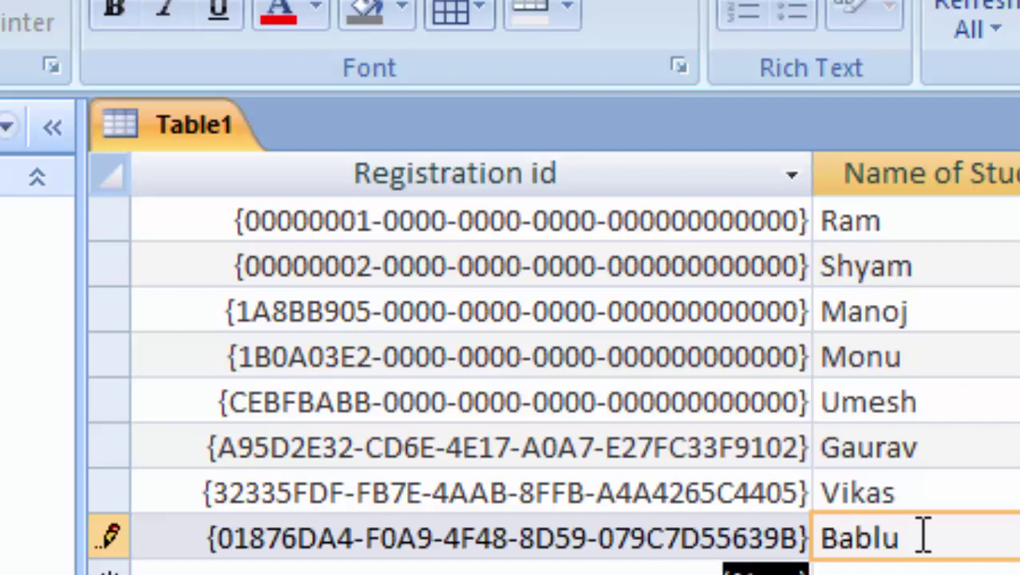
key("Return")
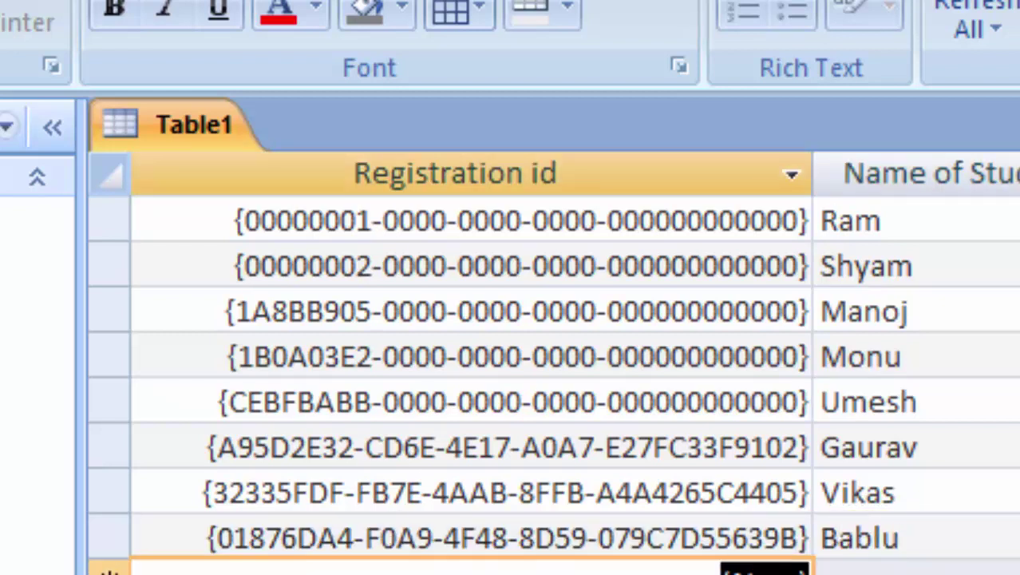